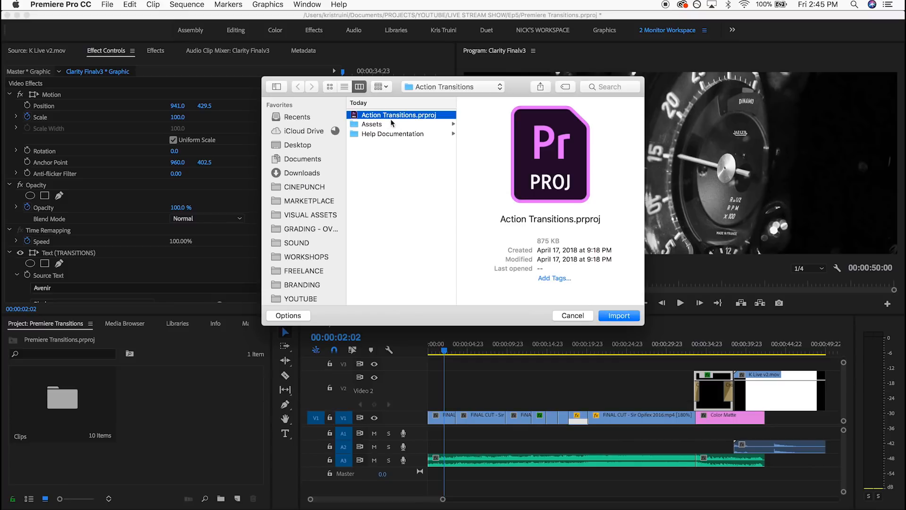
# Step: Import the entire Action Transitions.prproj project, with a folder created for the imported items
pyautogui.click(620, 320)
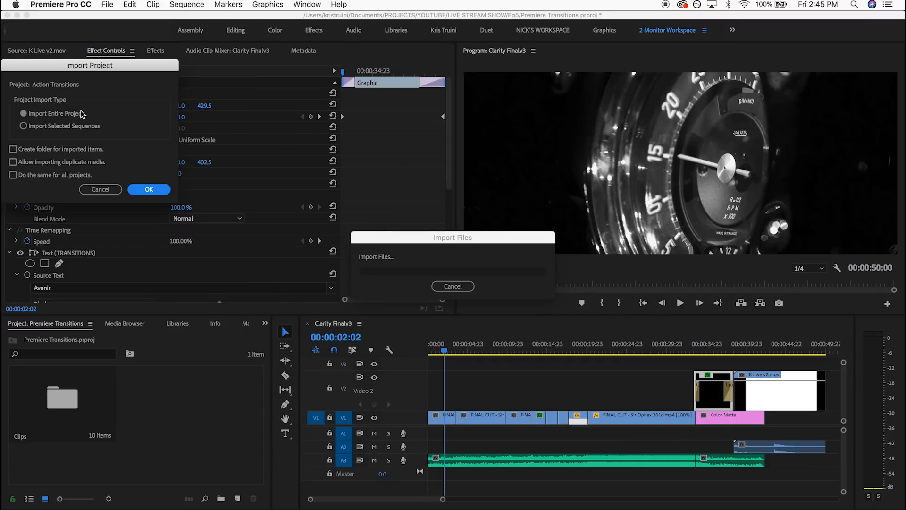
pyautogui.click(13, 149)
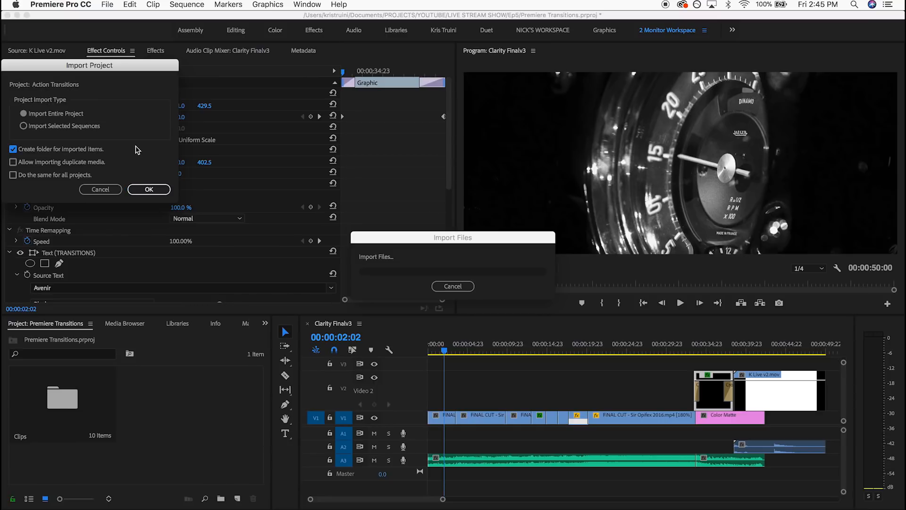
pyautogui.click(149, 189)
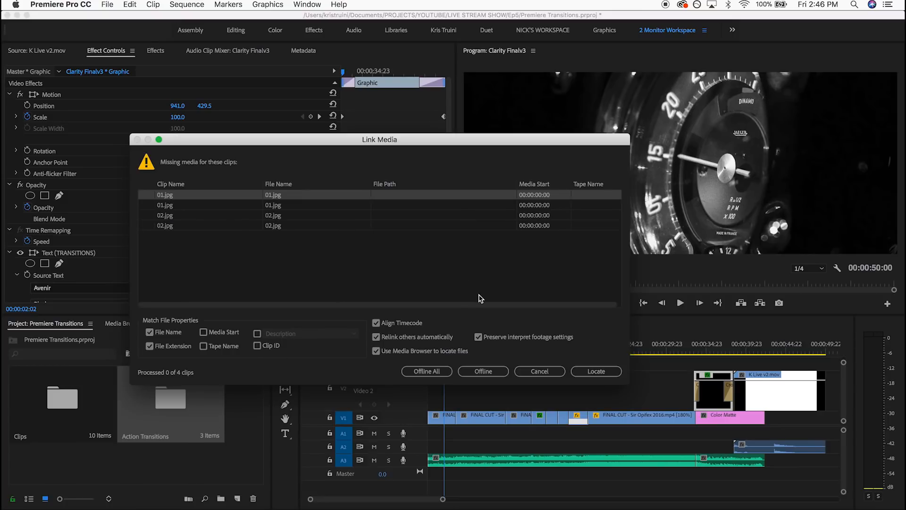
# Step: Relink the missing media by locating 01.jpg in the Images folder inside the Action Transitions Assets folder
pyautogui.click(592, 372)
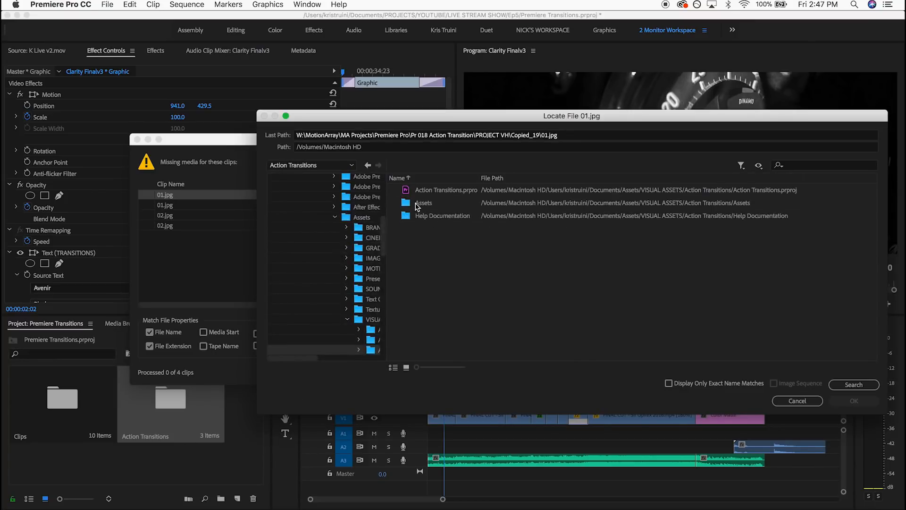
pyautogui.doubleClick(418, 204)
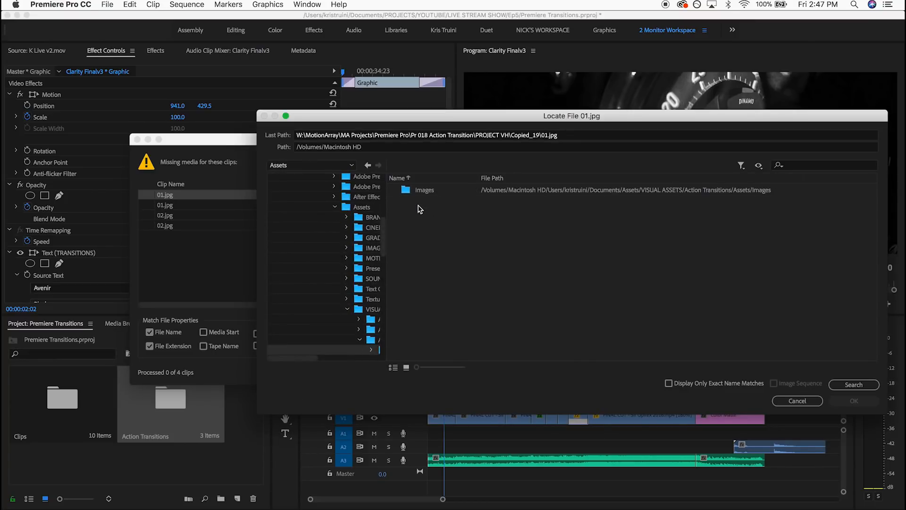
pyautogui.doubleClick(421, 191)
pyautogui.click(424, 190)
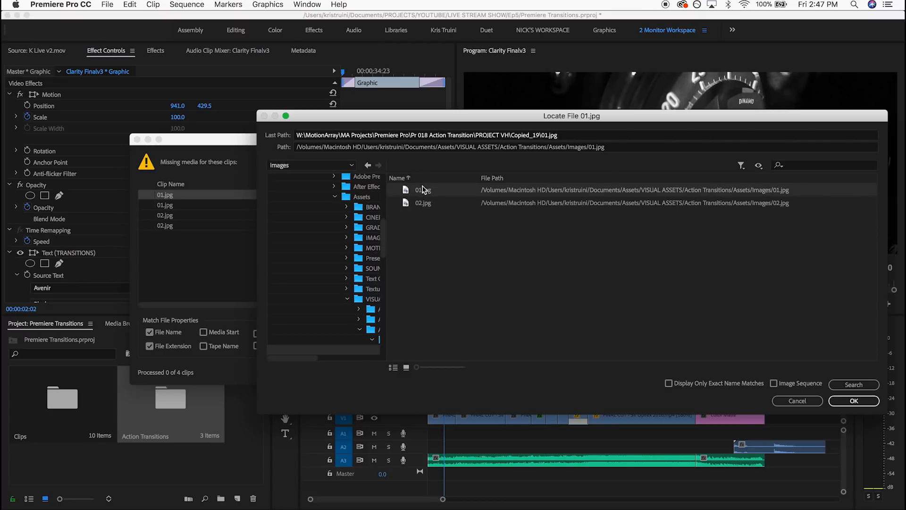
pyautogui.click(834, 400)
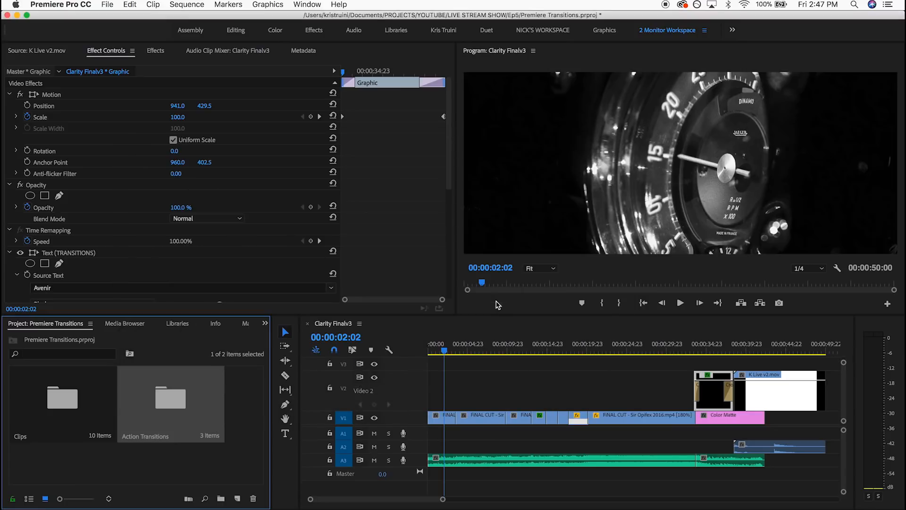
# Step: Open the imported Action Transitions bin and its 02 Finals bin, and look inside the Transitions bin
pyautogui.doubleClick(167, 401)
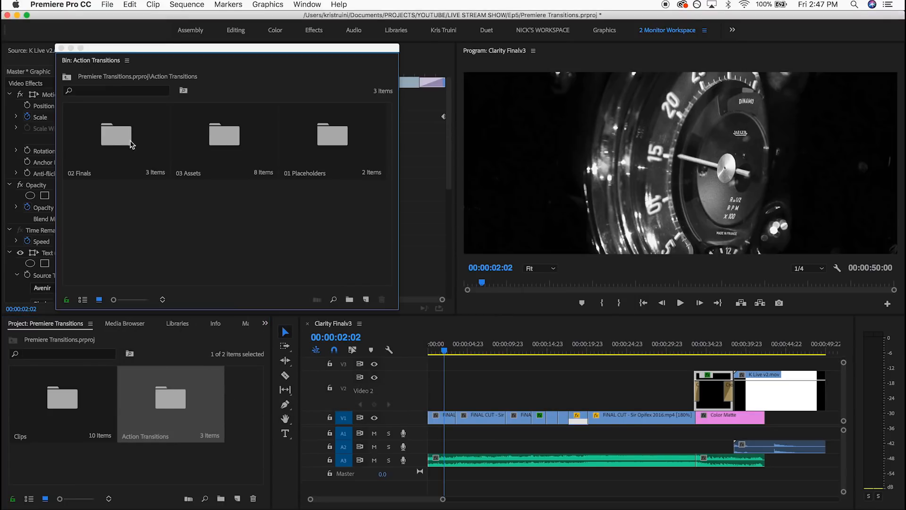
pyautogui.doubleClick(113, 135)
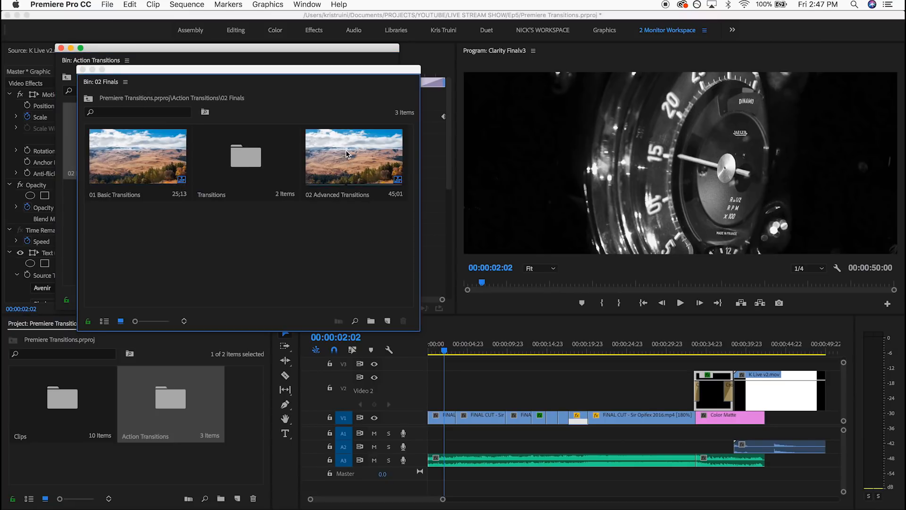
pyautogui.doubleClick(242, 156)
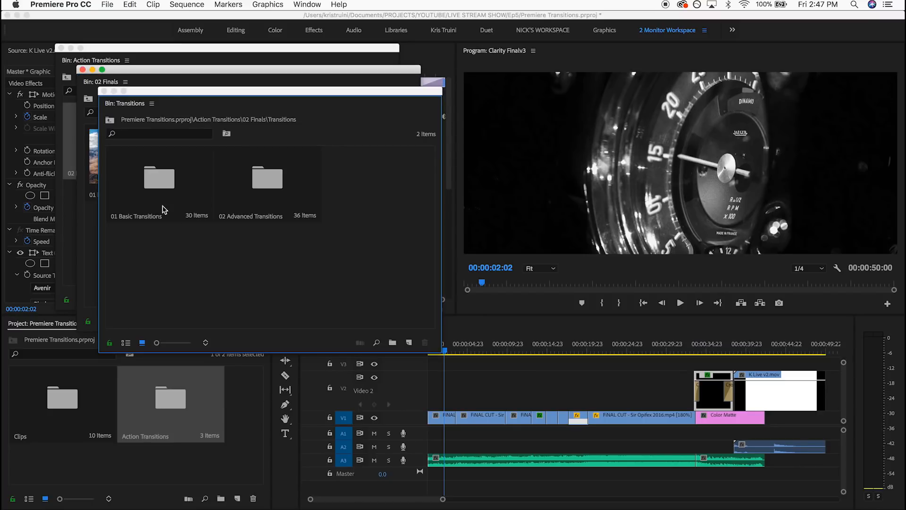
pyautogui.click(104, 91)
pyautogui.moveTo(133, 73); pyautogui.dragTo(133, 210)
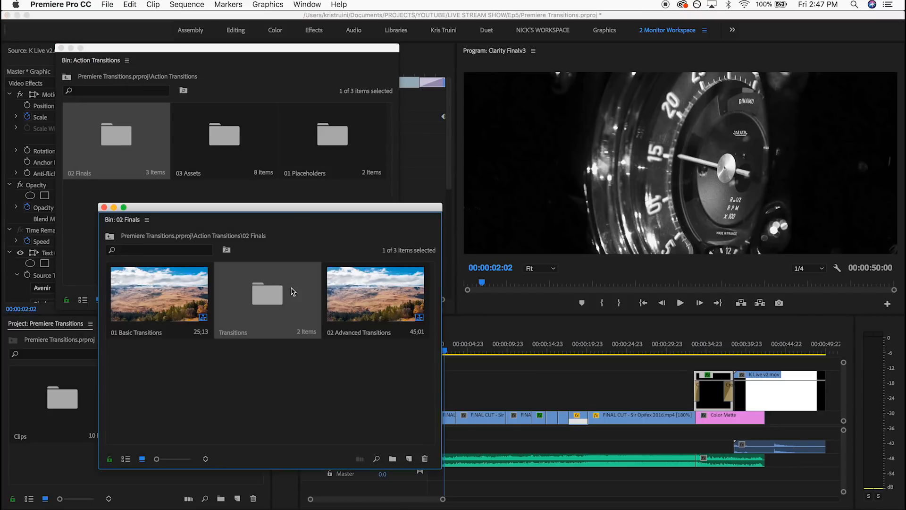
# Step: Open the 02 Advanced Transitions sequence and minimize both bin windows
pyautogui.doubleClick(371, 291)
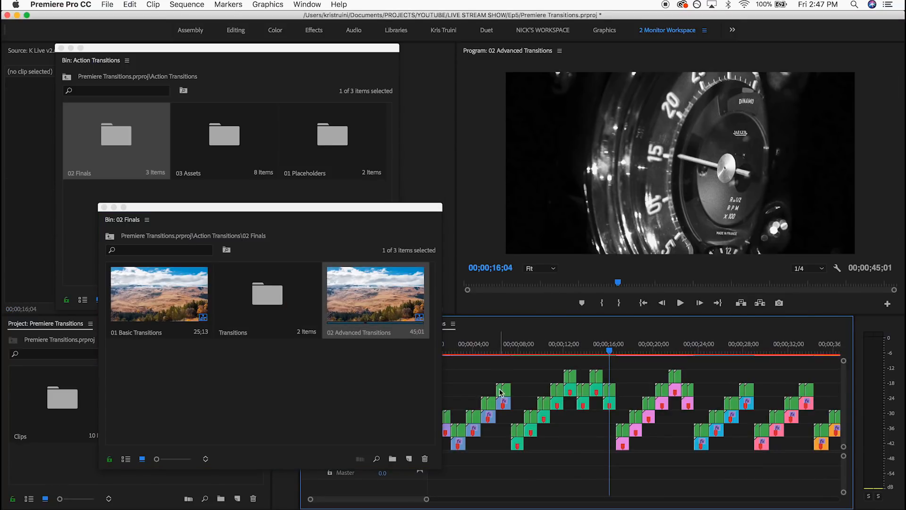
pyautogui.click(114, 207)
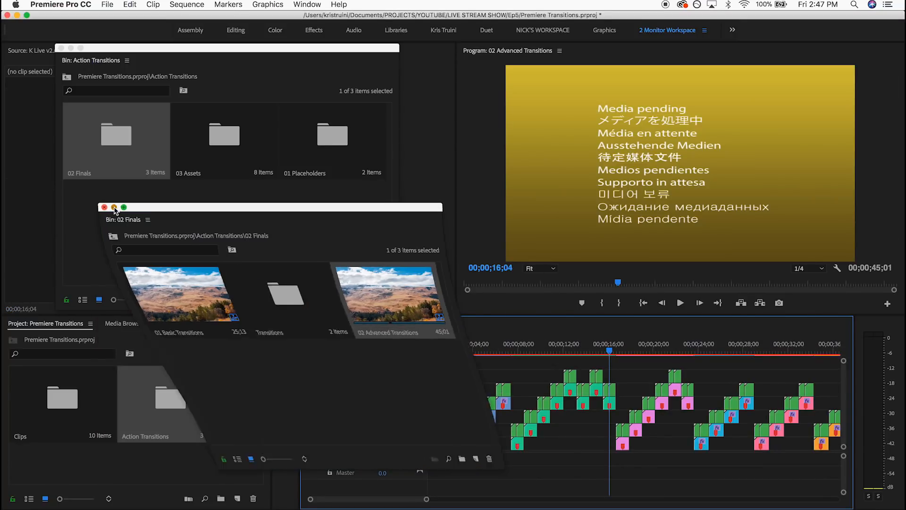
pyautogui.click(71, 48)
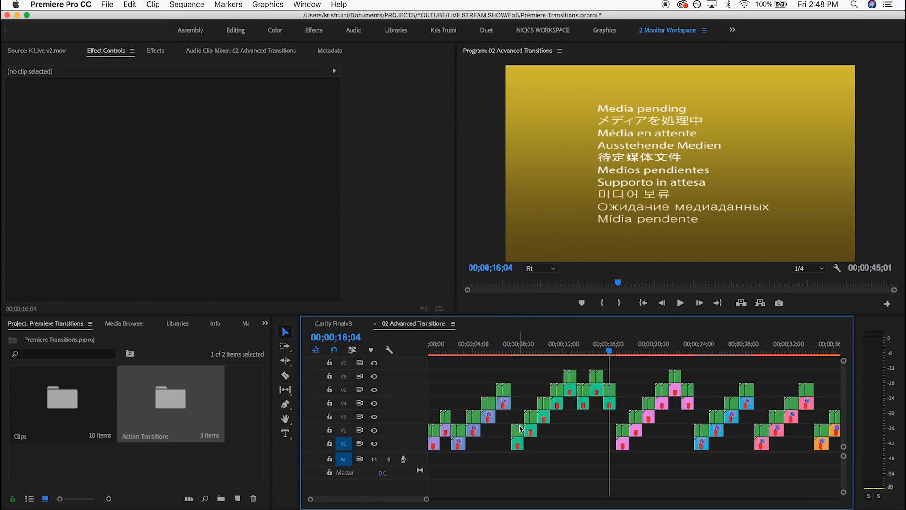
pyautogui.scroll(3, 521, 427)
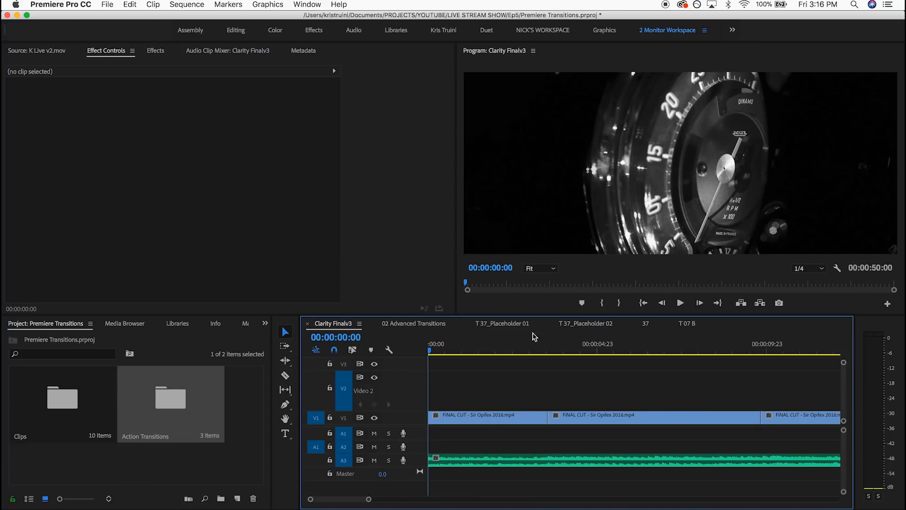
# Step: Enable Scale and Position keyframing on the first clip at the very start of the Clarity Finalv3 sequence
pyautogui.moveTo(439, 351); pyautogui.dragTo(428, 351)
pyautogui.moveTo(439, 350); pyautogui.dragTo(424, 351)
pyautogui.click(28, 50)
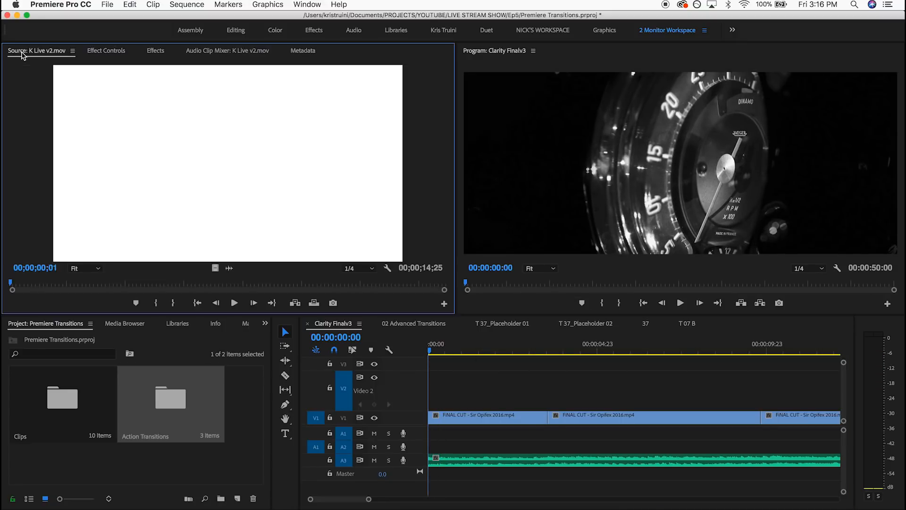
pyautogui.click(105, 51)
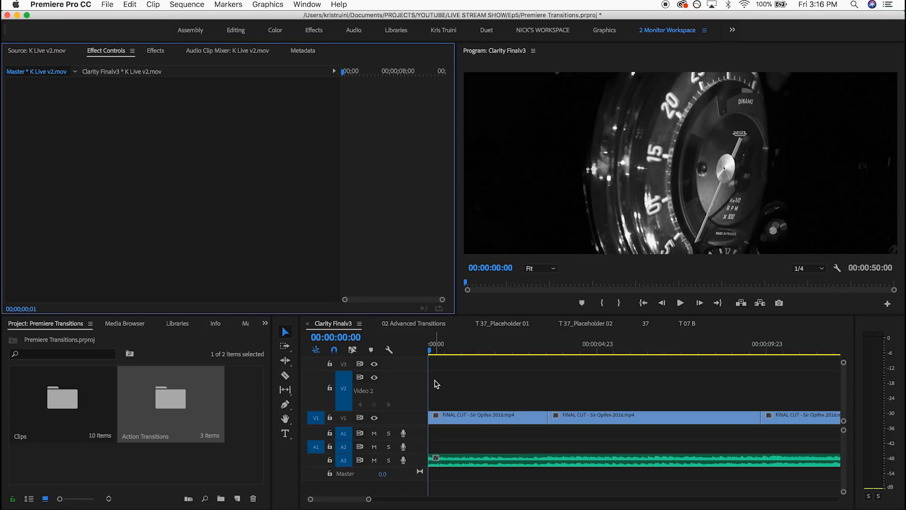
pyautogui.click(452, 414)
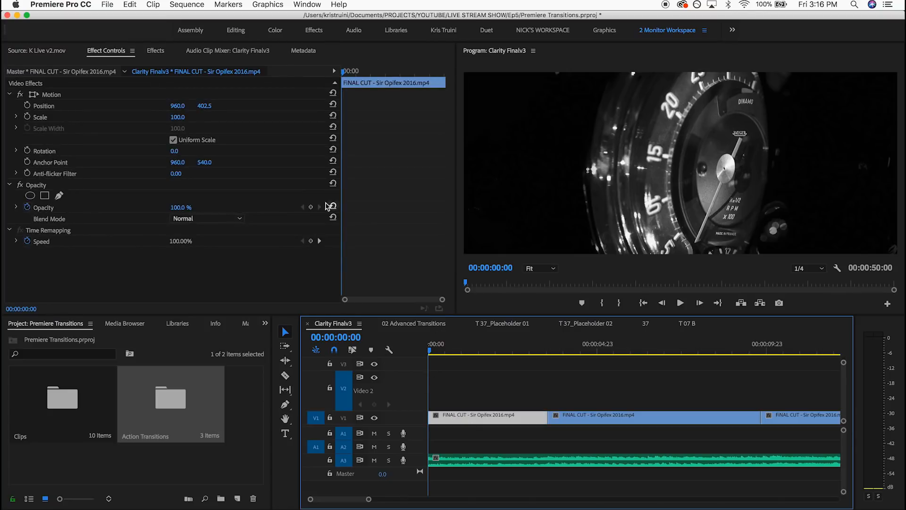
pyautogui.click(28, 117)
pyautogui.click(27, 105)
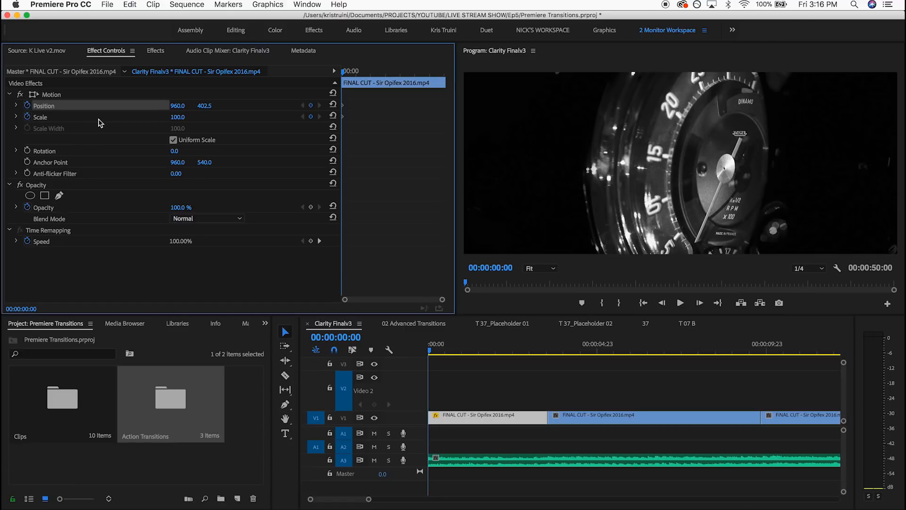
# Step: At the first clip's last frame, 00:00:03:12, set Scale to 117 and Position to 865, 362.5
pyautogui.moveTo(432, 350); pyautogui.dragTo(543, 349)
pyautogui.press('Right')
pyautogui.press('Right')
pyautogui.press('Right')
pyautogui.press('Right')
pyautogui.press('Right')
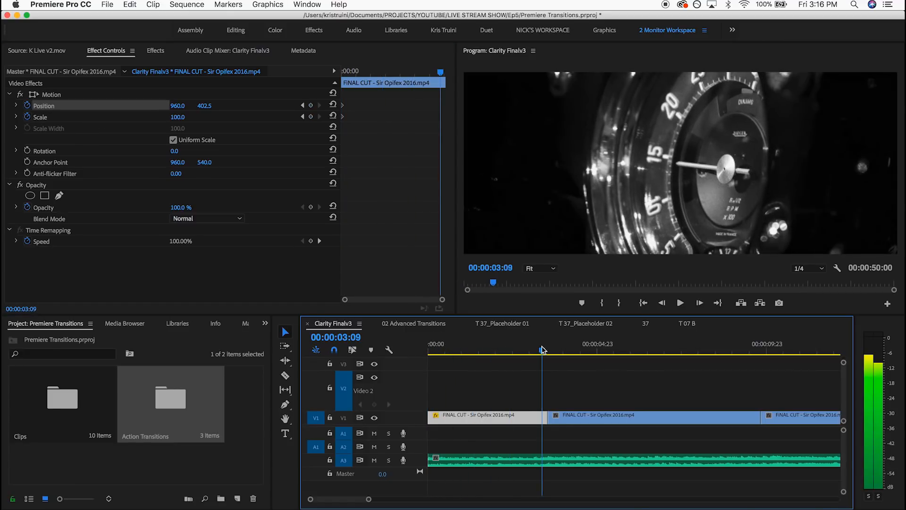
pyautogui.press('Left')
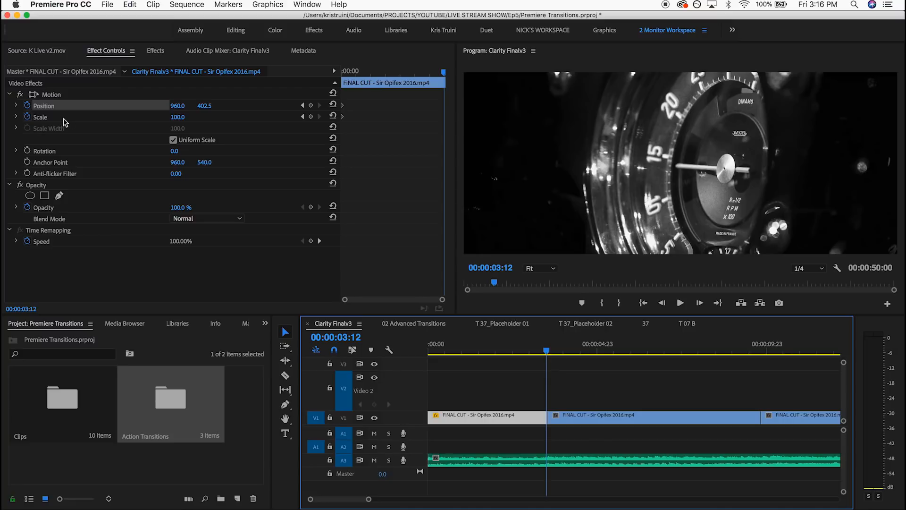
pyautogui.moveTo(178, 117); pyautogui.dragTo(186, 117)
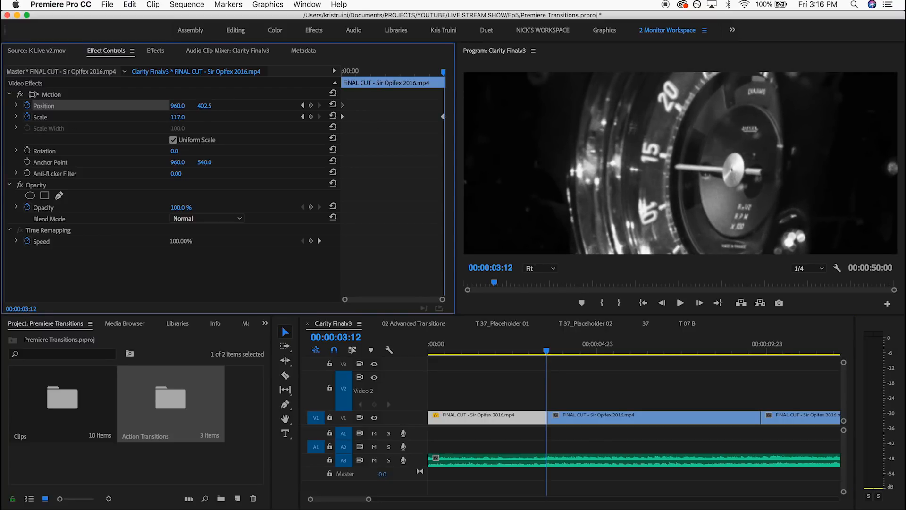
pyautogui.moveTo(177, 105)
pyautogui.mouseDown()
pyautogui.moveTo(136, 105)
pyautogui.moveTo(201, 105)
pyautogui.moveTo(189, 106)
pyautogui.mouseUp()
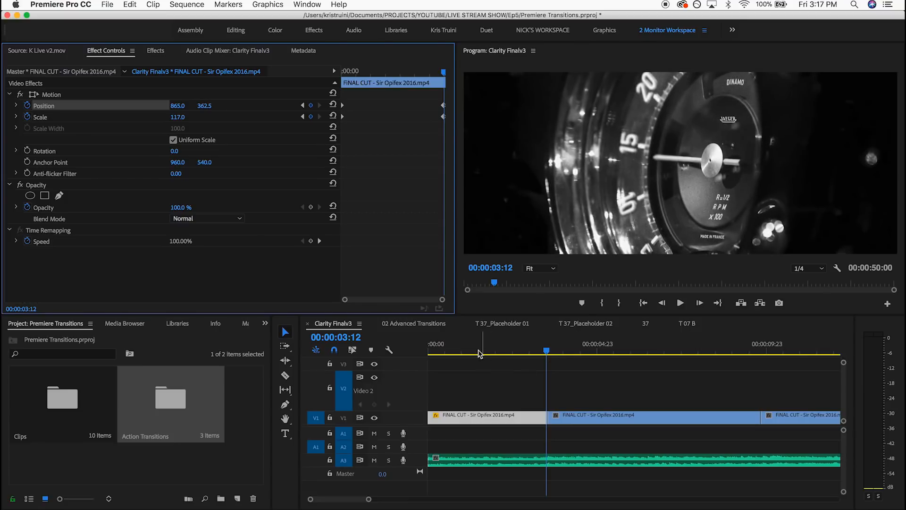
# Step: Shift the first clip's ending Position and Scale keyframes slightly later, to the clip's very end
pyautogui.moveTo(419, 93); pyautogui.dragTo(454, 132)
pyautogui.rightClick(444, 109)
pyautogui.press('Escape')
pyautogui.moveTo(444, 106); pyautogui.dragTo(445, 107)
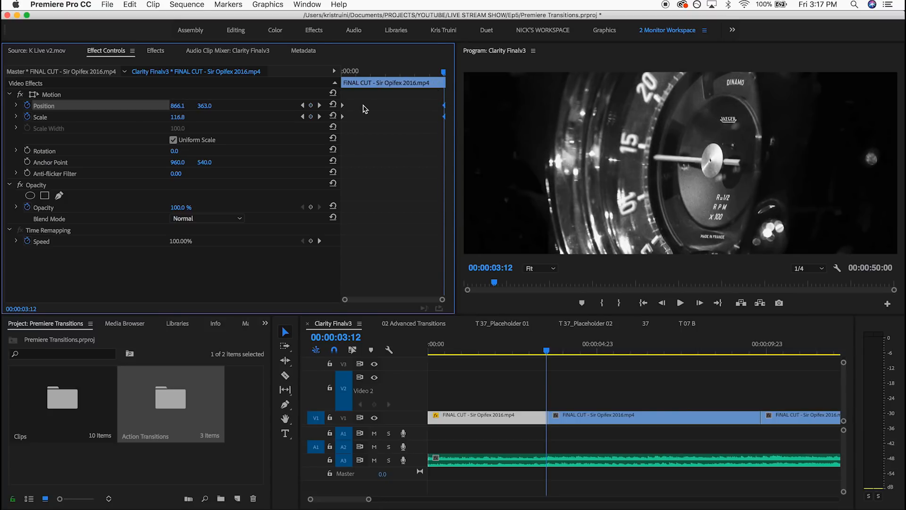
# Step: Play back the first clip's zoom from the start of the sequence
pyautogui.moveTo(447, 346); pyautogui.dragTo(404, 347)
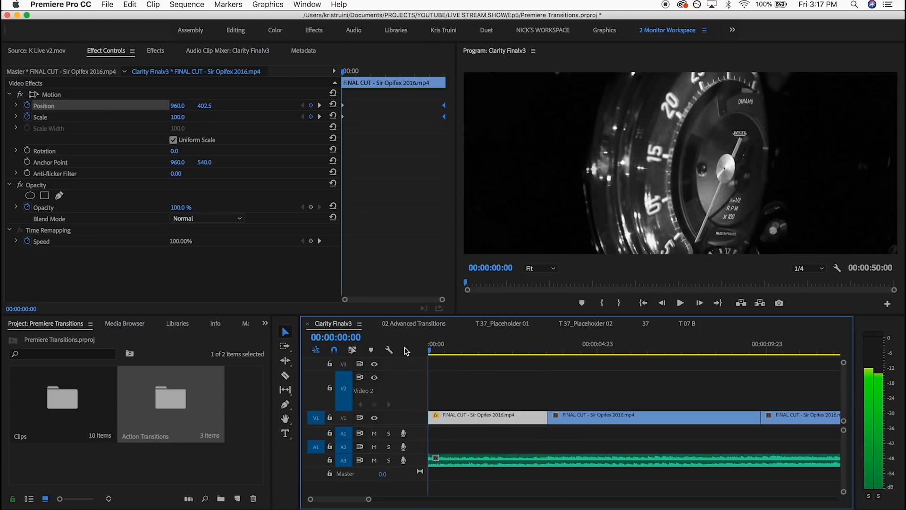
pyautogui.press('space')
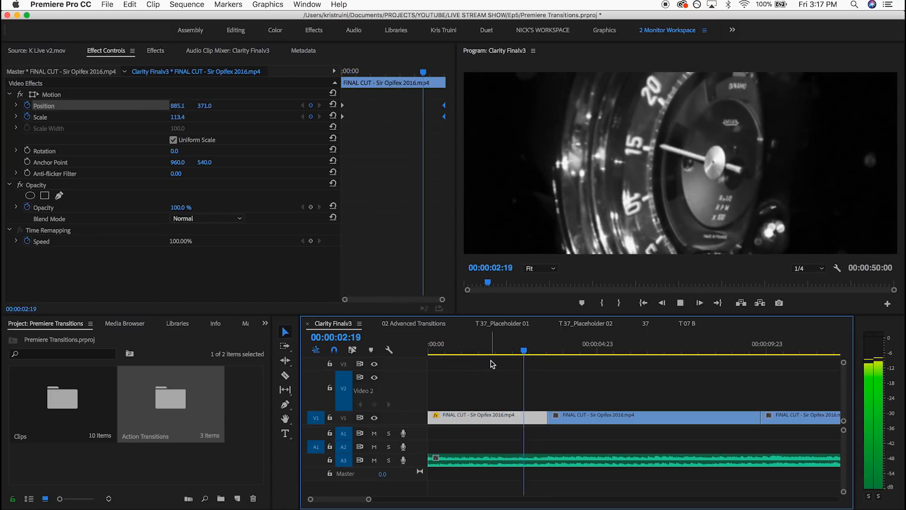
pyautogui.press('space')
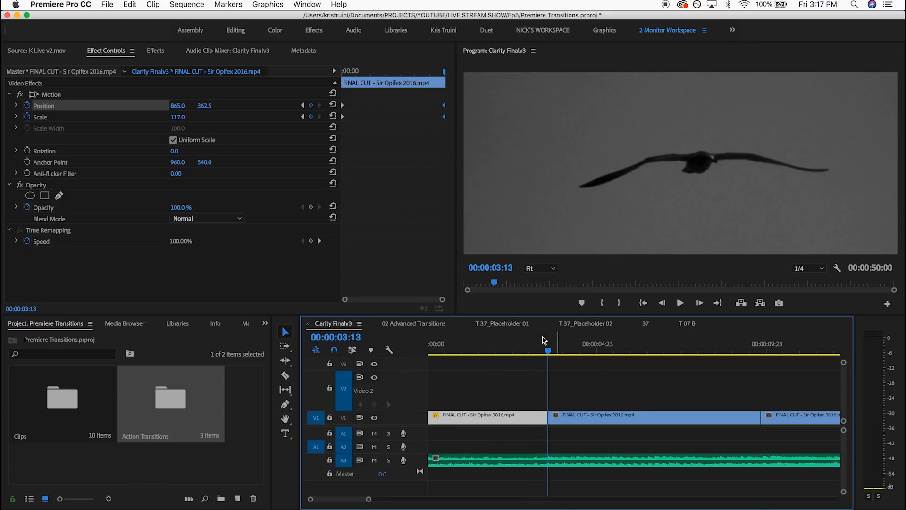
# Step: Enable Scale keyframing on the second clip at its first frame, 00:00:03:13
pyautogui.click(573, 419)
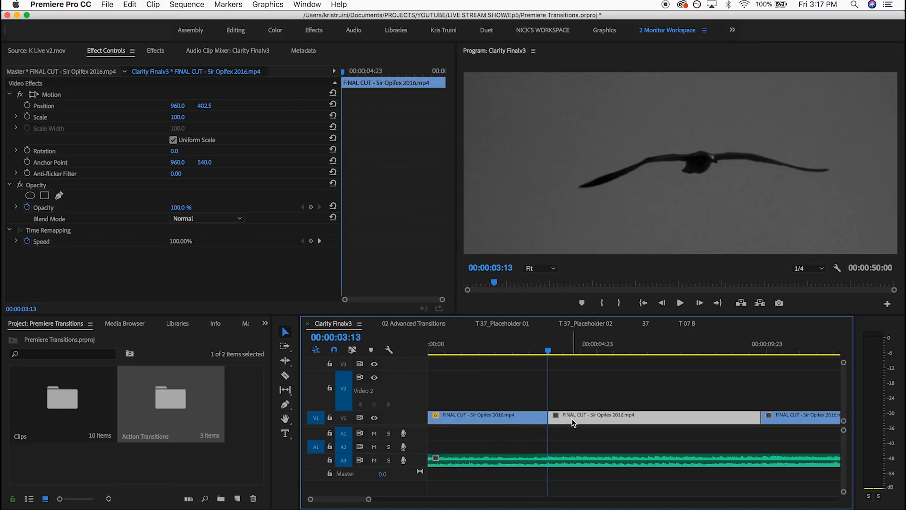
pyautogui.moveTo(529, 343)
pyautogui.mouseDown()
pyautogui.moveTo(556, 343)
pyautogui.moveTo(548, 344)
pyautogui.mouseUp()
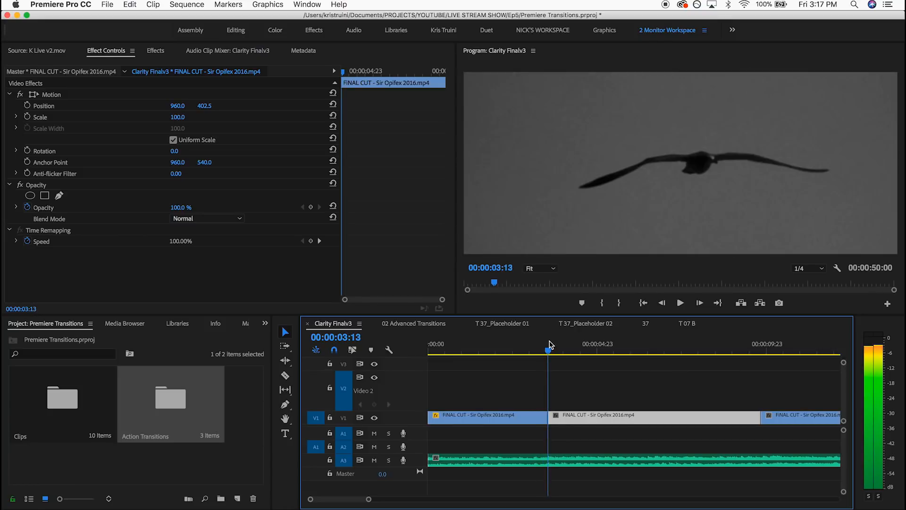
pyautogui.click(27, 116)
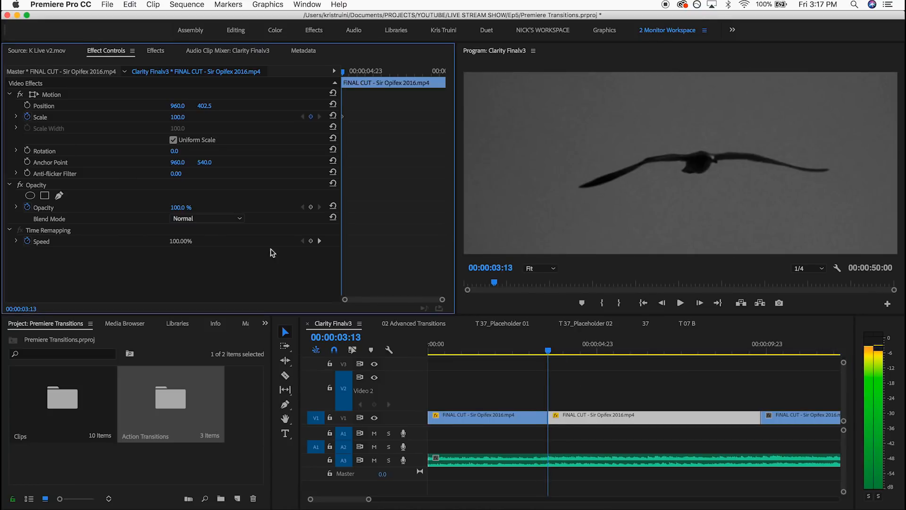
# Step: At the end of the second clip, 00:00:09:19, set its Scale to 119
pyautogui.moveTo(573, 344); pyautogui.dragTo(760, 348)
pyautogui.press('Right')
pyautogui.press('Right')
pyautogui.press('Left')
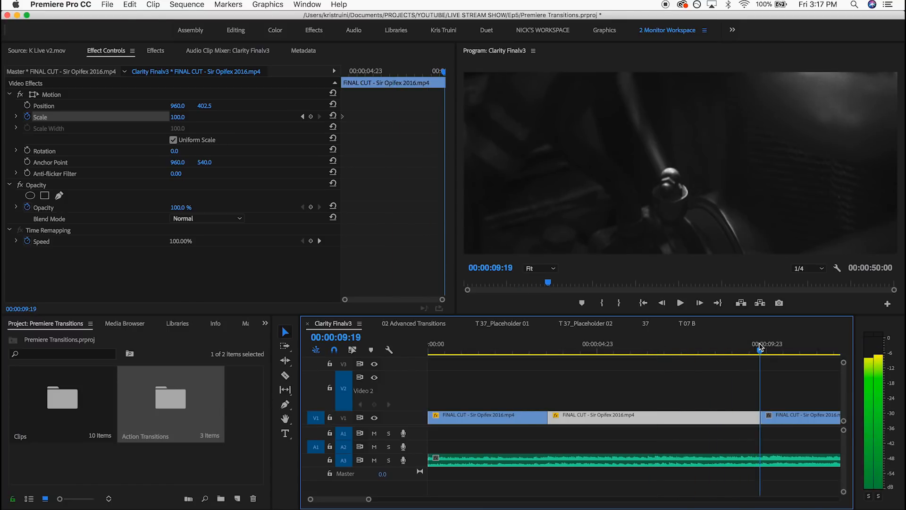
pyautogui.press('Right')
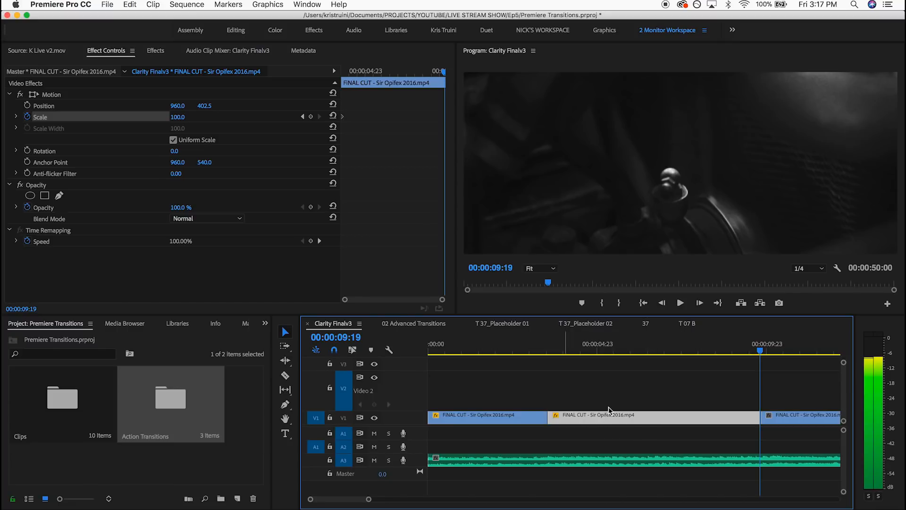
pyautogui.moveTo(181, 117); pyautogui.dragTo(190, 117)
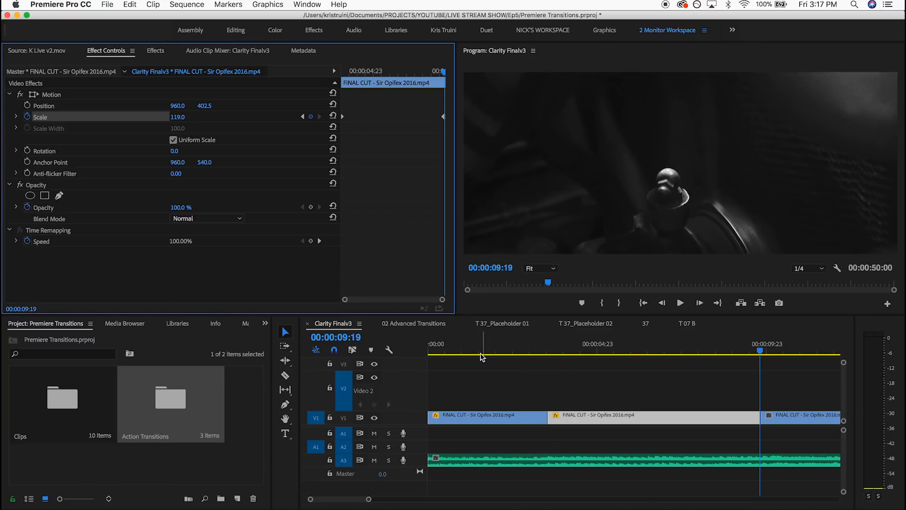
# Step: Play back both animated clips from the sequence start, and split the second clip about halfway through
pyautogui.moveTo(478, 348); pyautogui.dragTo(400, 348)
pyautogui.press('space')
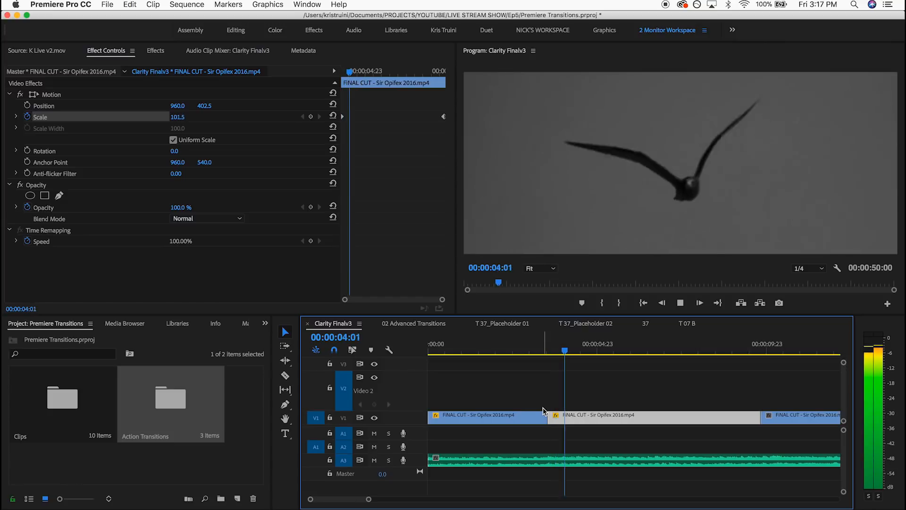
pyautogui.moveTo(585, 347); pyautogui.dragTo(620, 346)
pyautogui.moveTo(659, 348); pyautogui.dragTo(546, 364)
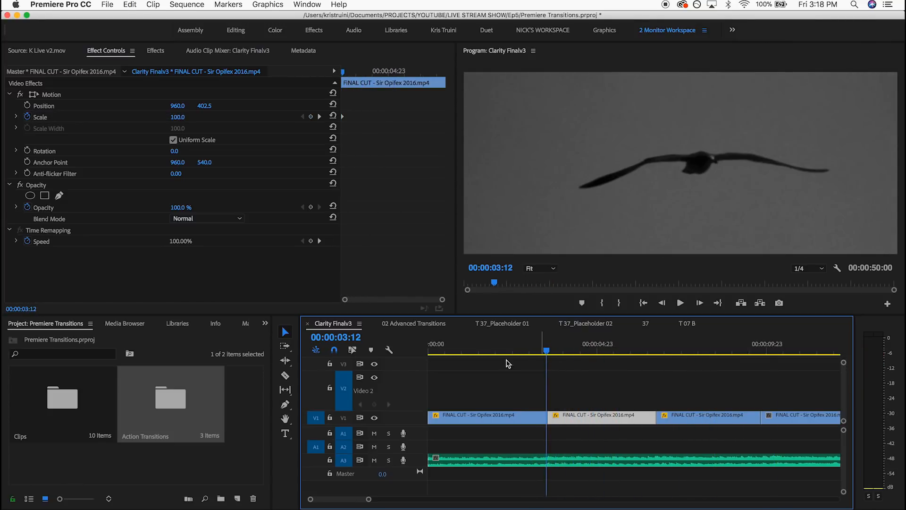
# Step: Play back the sequence from the cut at 00:00:03:12 and return to 00:00:02:10 in the first clip
pyautogui.press('space')
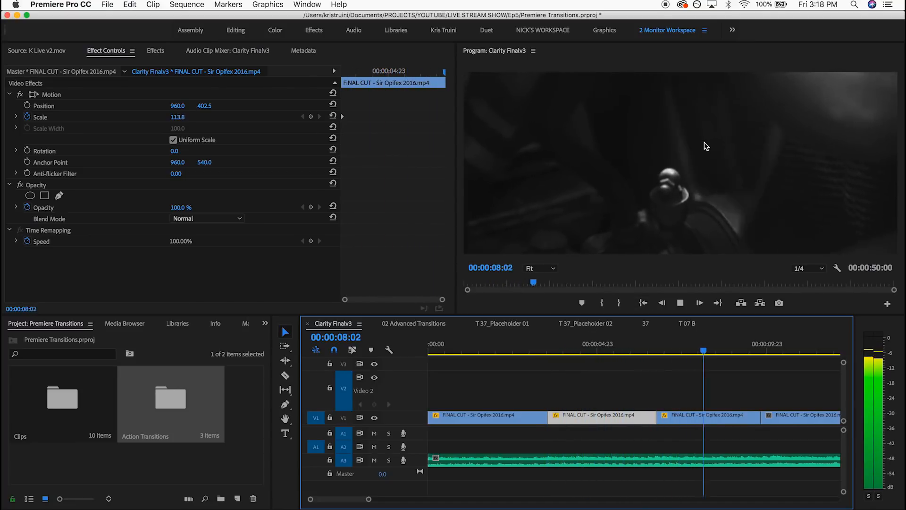
pyautogui.press('space')
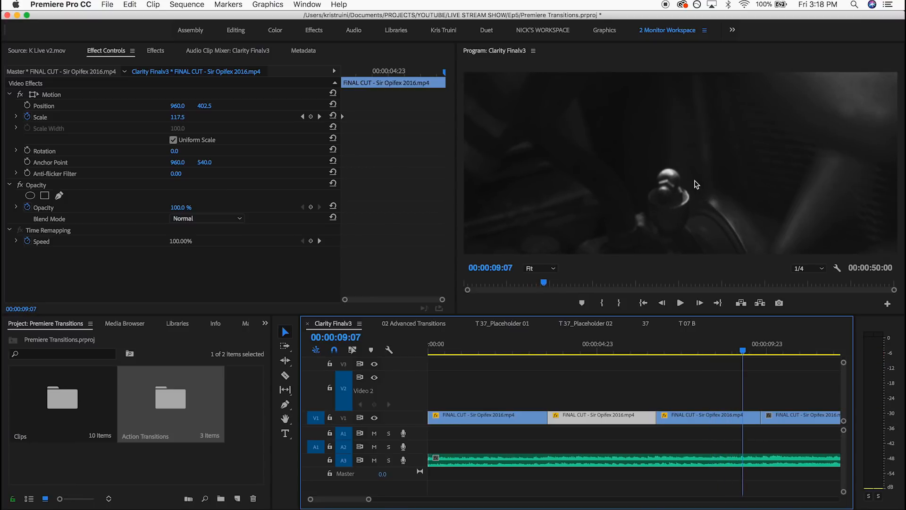
pyautogui.click(510, 349)
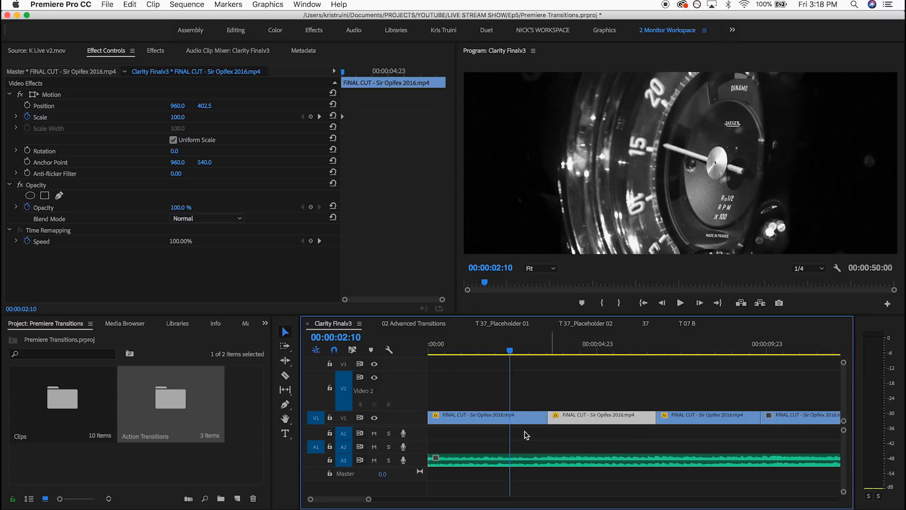
# Step: In the 02 Advanced Transitions sequence, preview transition 37 and copy it together with its two placeholder clips
pyautogui.click(410, 325)
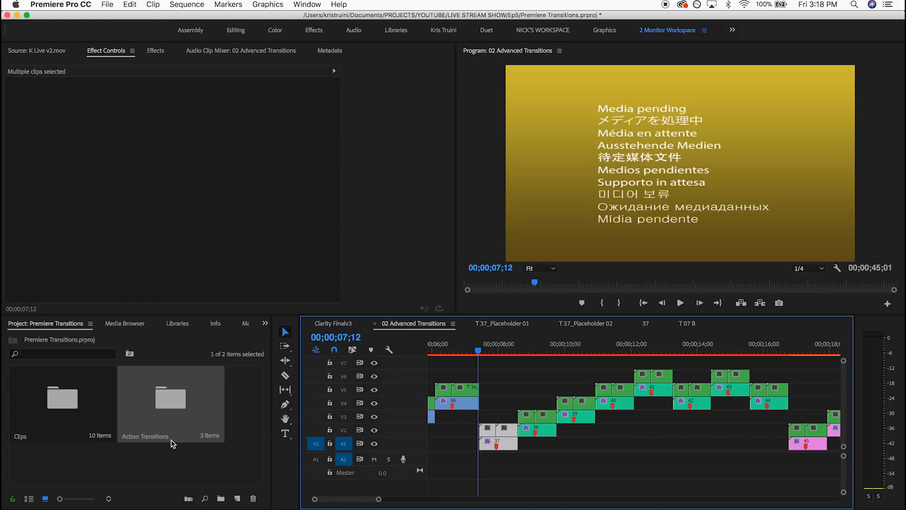
pyautogui.hscroll(-5, 491, 389)
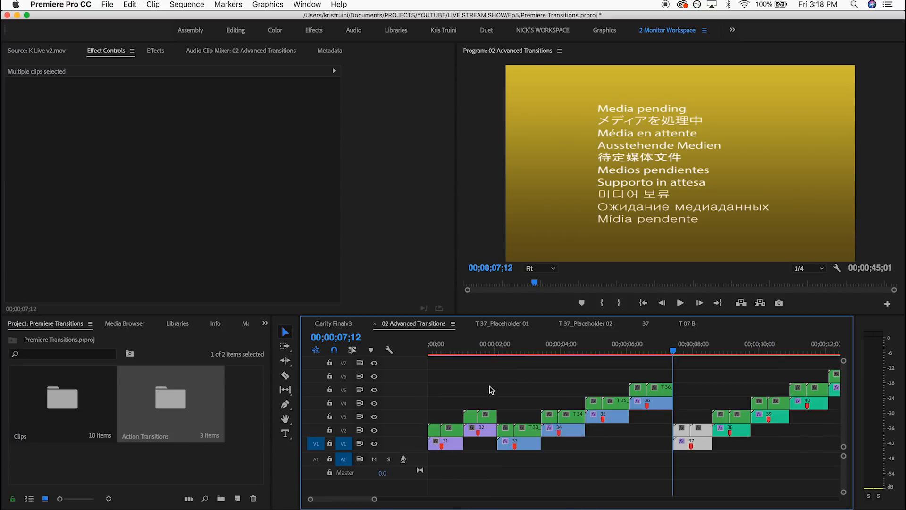
pyautogui.hscroll(5, 476, 380)
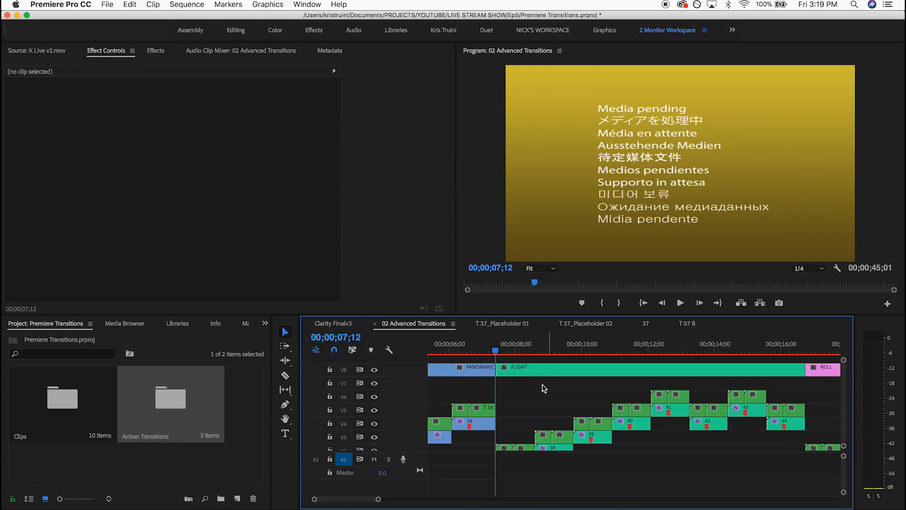
pyautogui.click(500, 351)
pyautogui.moveTo(500, 352); pyautogui.dragTo(523, 350)
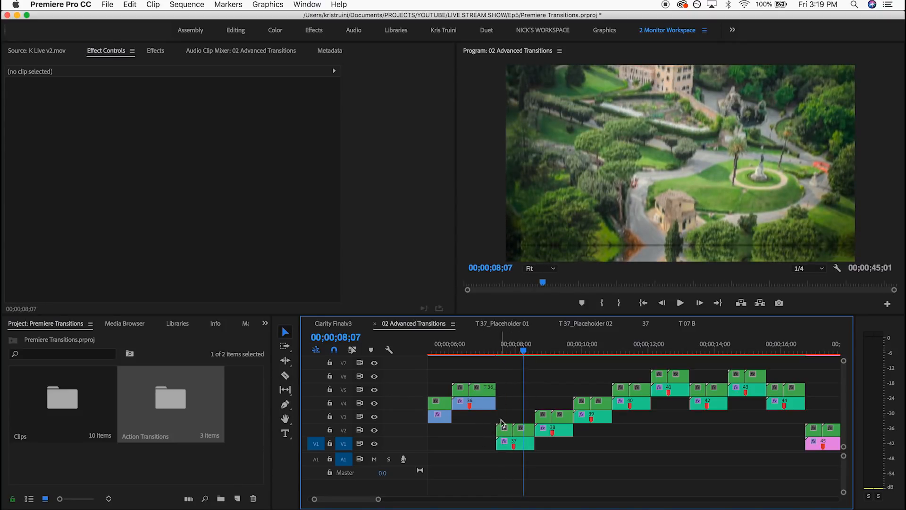
pyautogui.moveTo(484, 419); pyautogui.dragTo(529, 453)
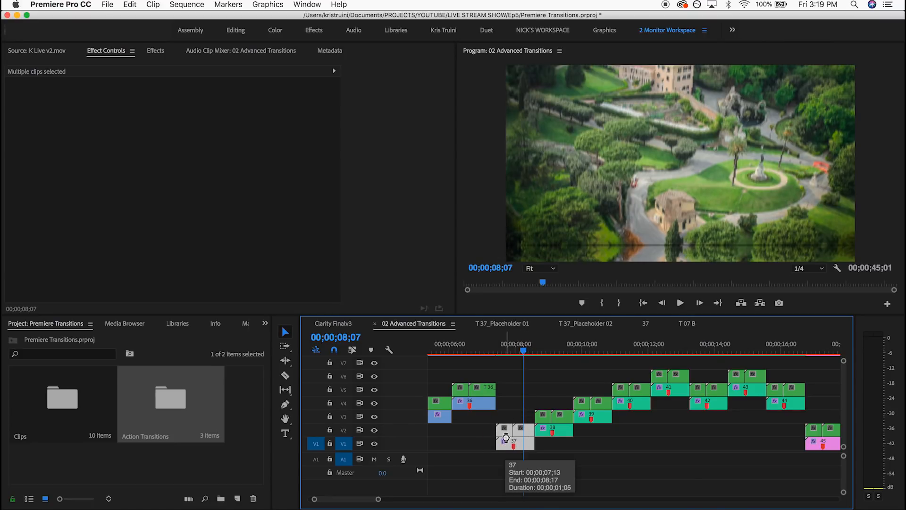
# Step: Return to the Clarity Finalv3 sequence, target video track V2, and paste transition 37 with its placeholders at 00:00:01:13
pyautogui.click(344, 324)
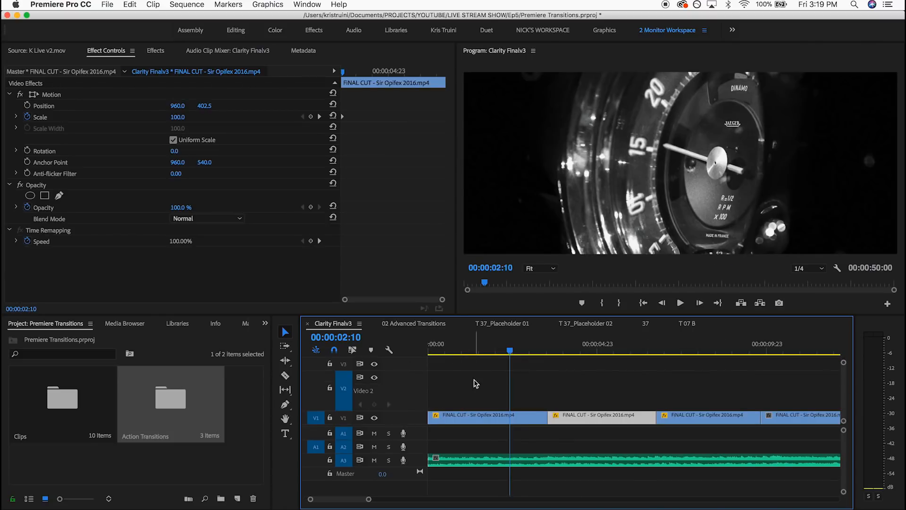
pyautogui.click(347, 392)
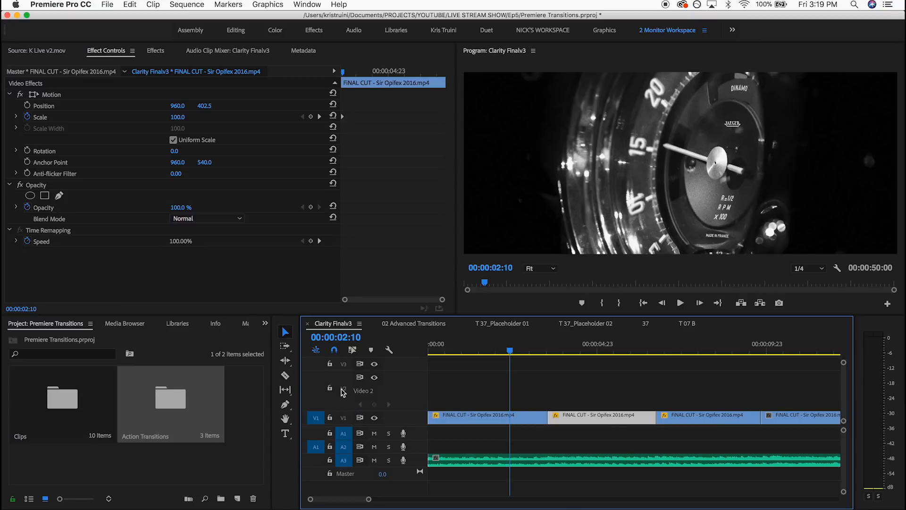
pyautogui.click(344, 418)
pyautogui.click(344, 391)
pyautogui.click(346, 417)
pyautogui.moveTo(490, 351); pyautogui.dragTo(480, 349)
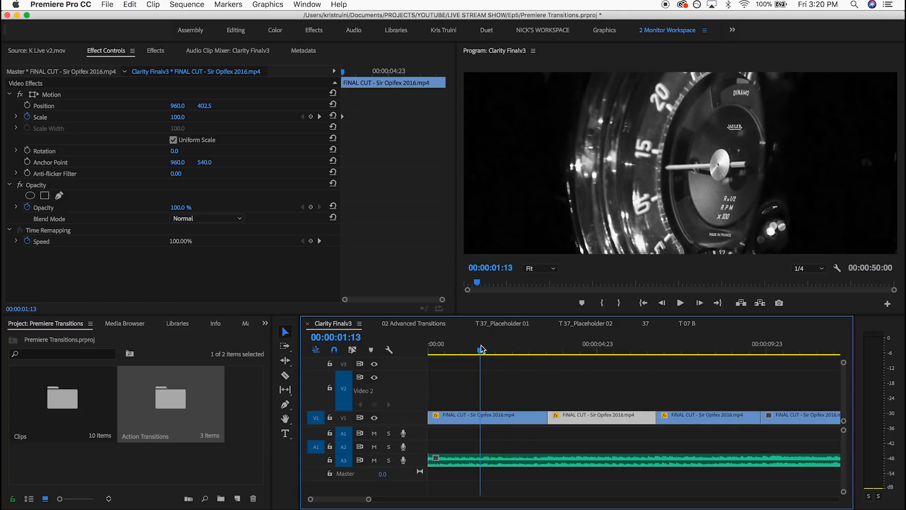
pyautogui.hotkey('ctrl', 'v')
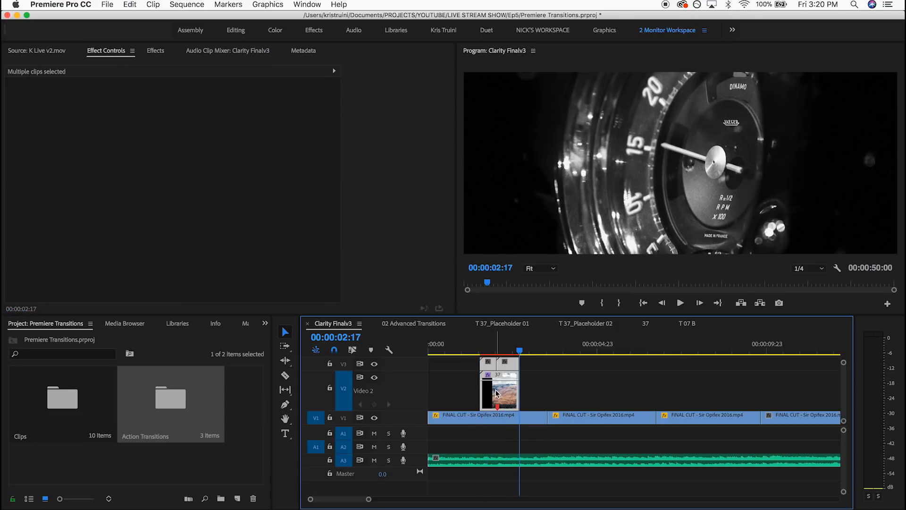
# Step: Move the pasted transition so its placeholder boundary sits on the cut between the first and second clips, and scrub through it
pyautogui.moveTo(497, 393); pyautogui.dragTo(548, 394)
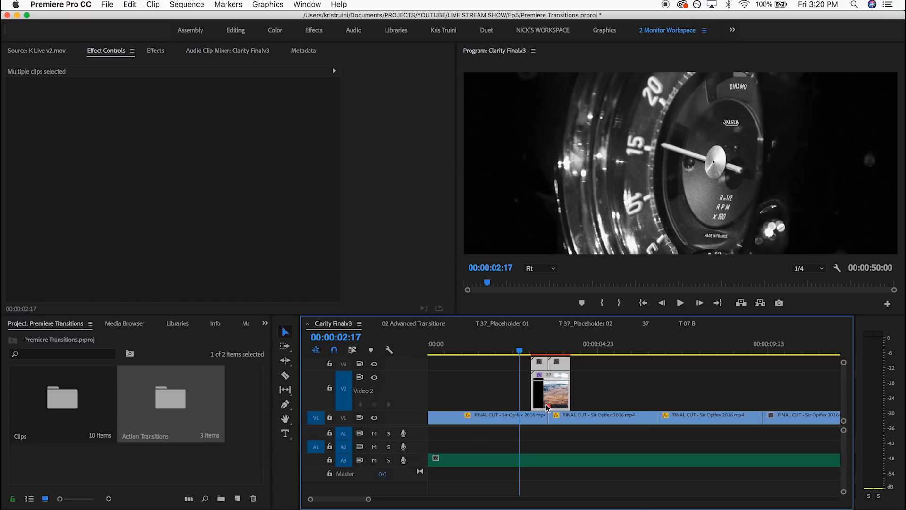
pyautogui.keyDown('alt'); pyautogui.scroll(5, 547, 407); pyautogui.keyUp('alt')
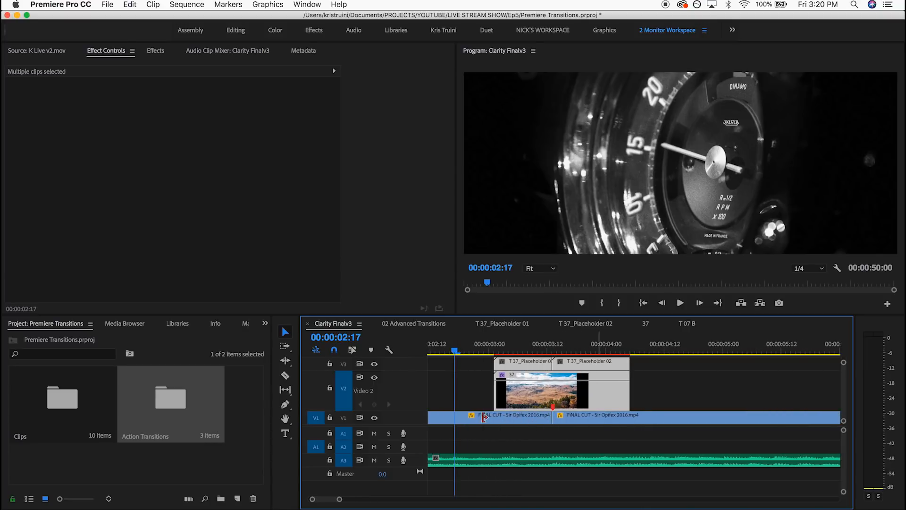
pyautogui.moveTo(491, 344); pyautogui.dragTo(560, 343)
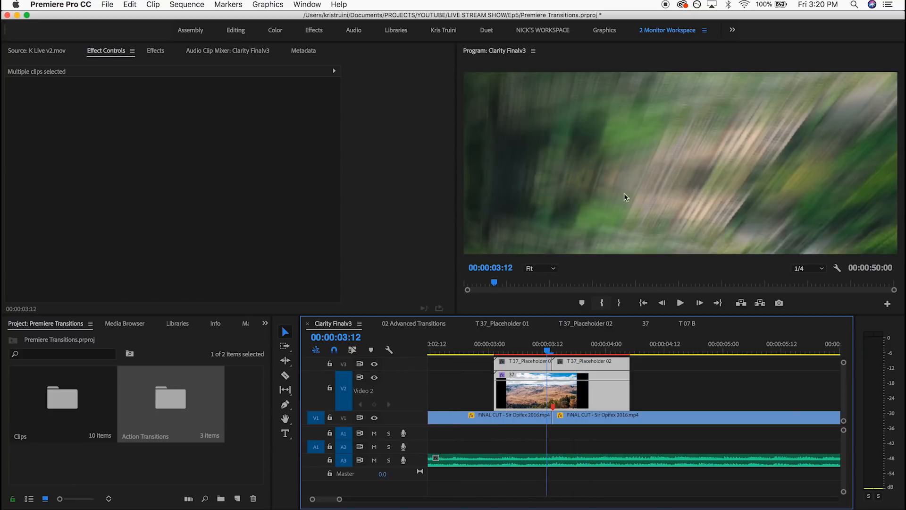
pyautogui.click(527, 344)
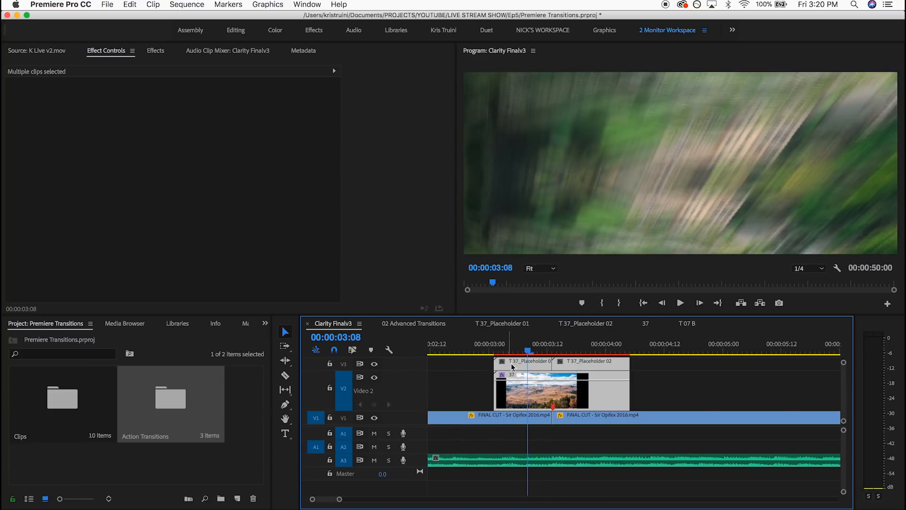
pyautogui.click(519, 361)
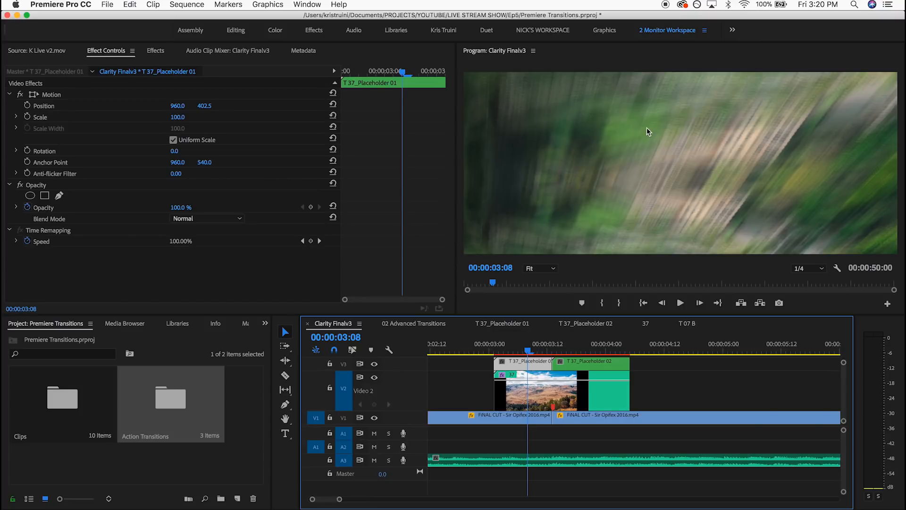
# Step: Split the V1 clips with the Razor at the start and end of the transition 37 block
pyautogui.click(491, 419)
pyautogui.press('c')
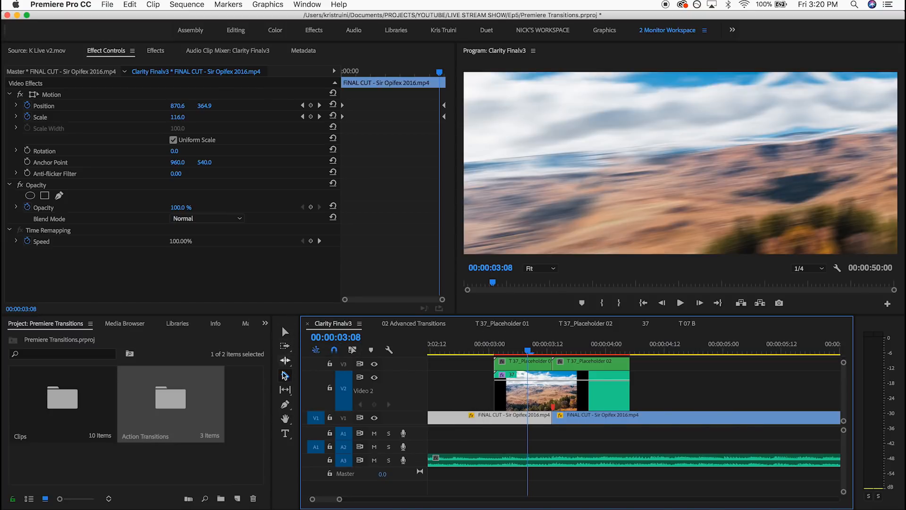
pyautogui.click(496, 418)
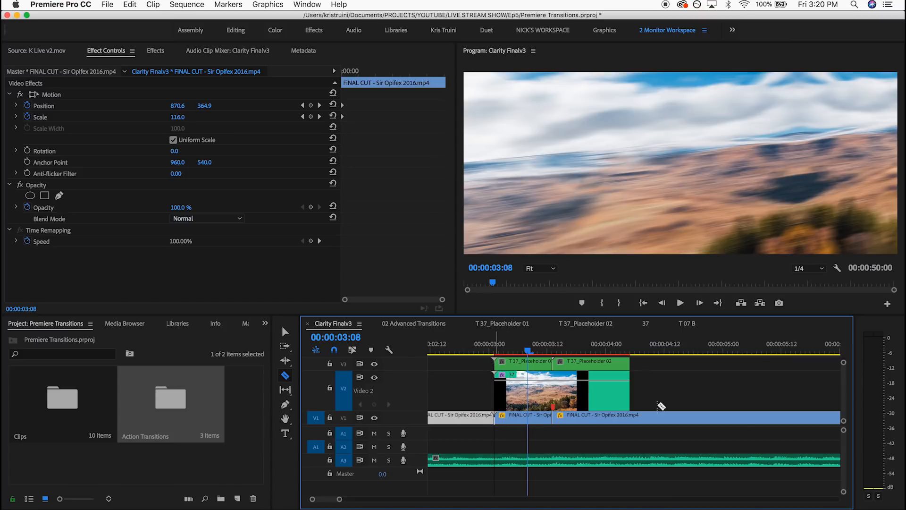
pyautogui.click(634, 419)
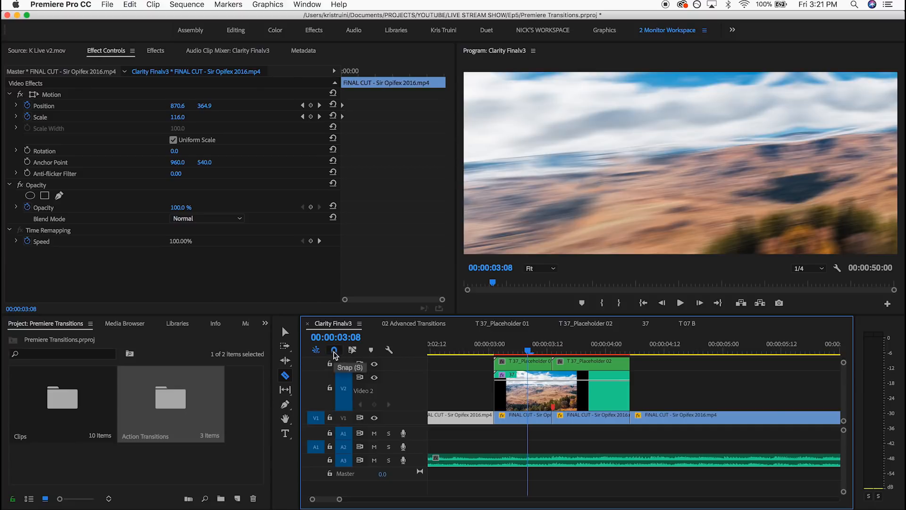
# Step: Copy the outgoing V1 segment beneath T 37_Placeholder 01 and paste it into that nested sequence over 01.jpg
pyautogui.press('v')
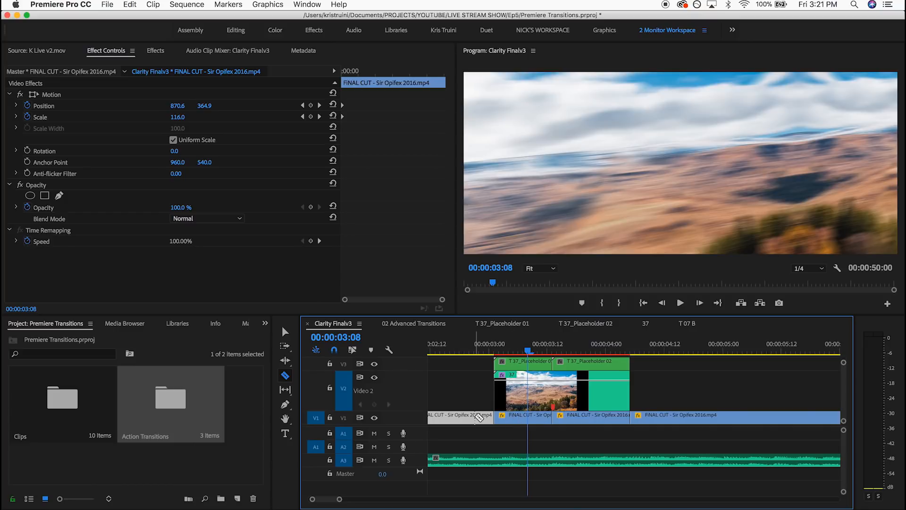
pyautogui.click(521, 416)
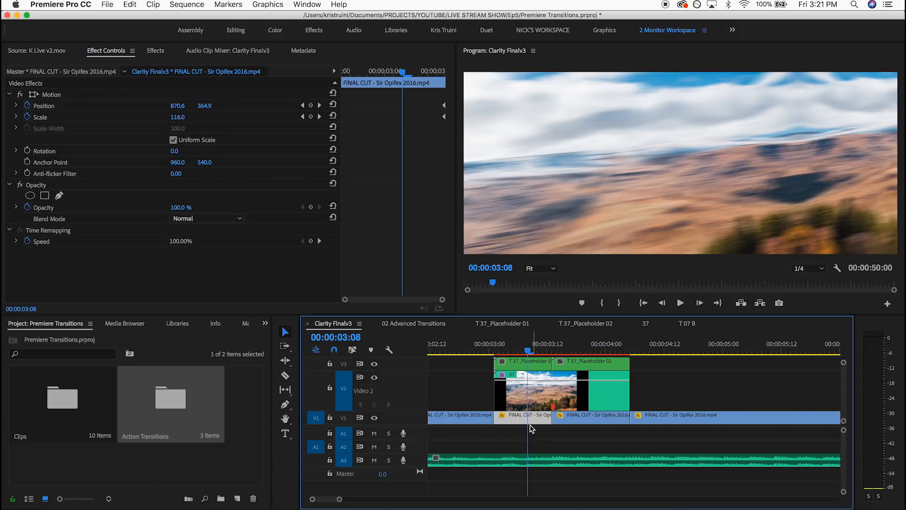
pyautogui.doubleClick(515, 364)
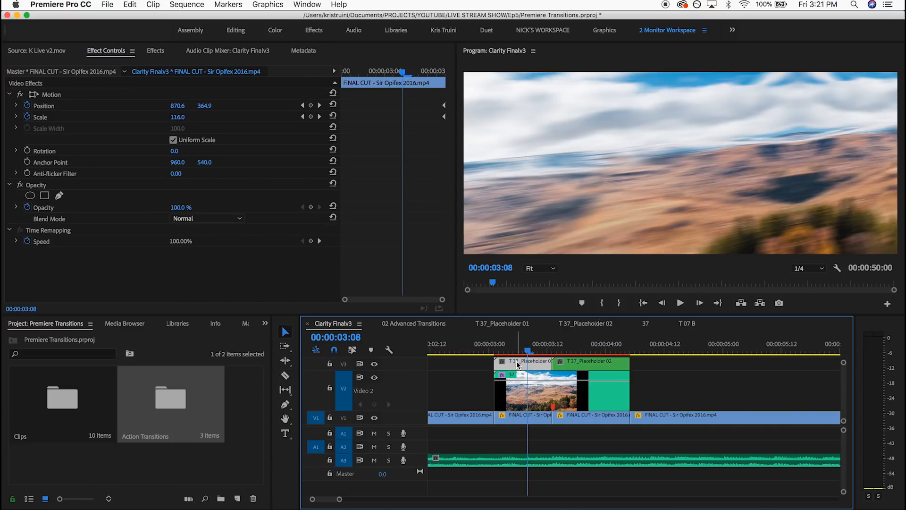
pyautogui.moveTo(439, 352); pyautogui.dragTo(349, 348)
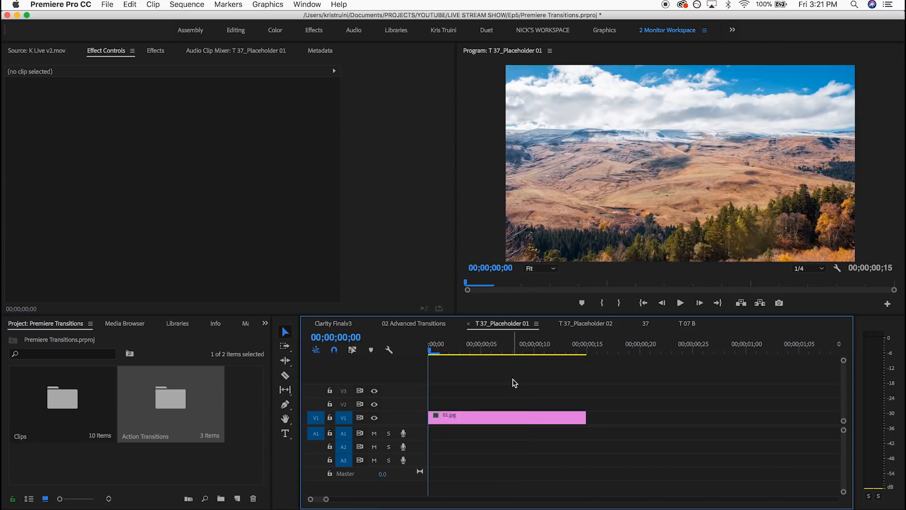
pyautogui.press('super+v')
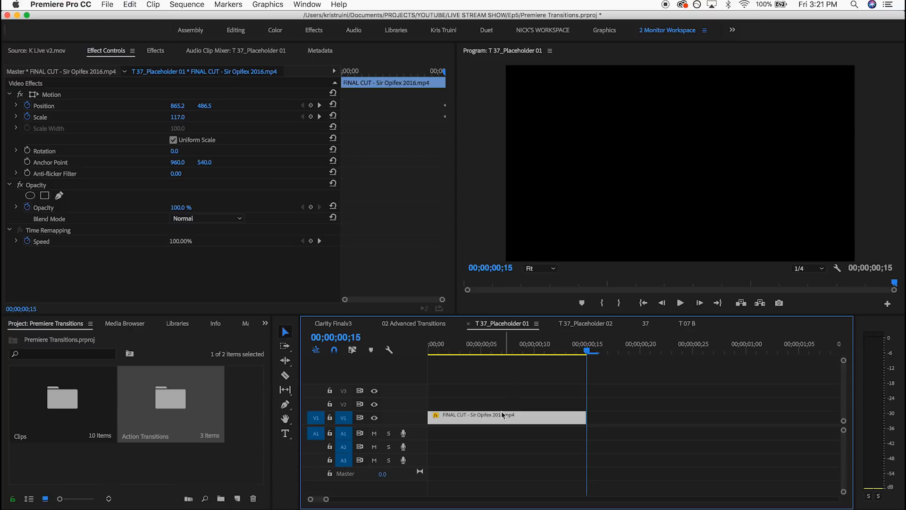
pyautogui.moveTo(451, 343); pyautogui.dragTo(518, 377)
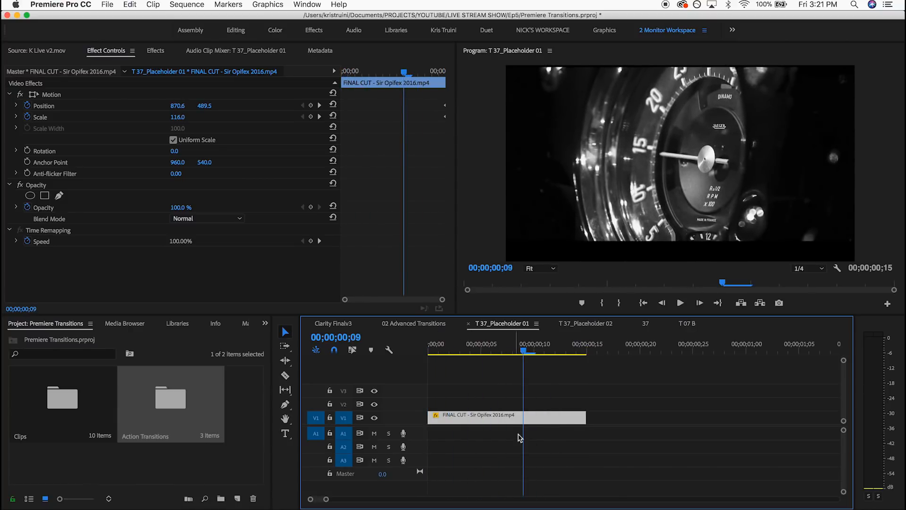
# Step: Copy the incoming V1 segment from Clarity Finalv3 and paste it into the T 37_Placeholder 02 sequence over 02.jpg
pyautogui.click(409, 327)
pyautogui.click(329, 325)
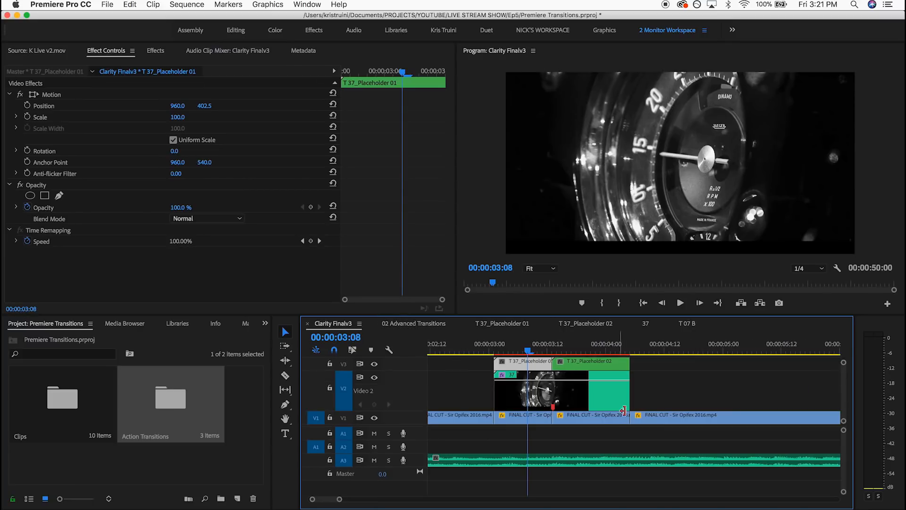
pyautogui.click(585, 422)
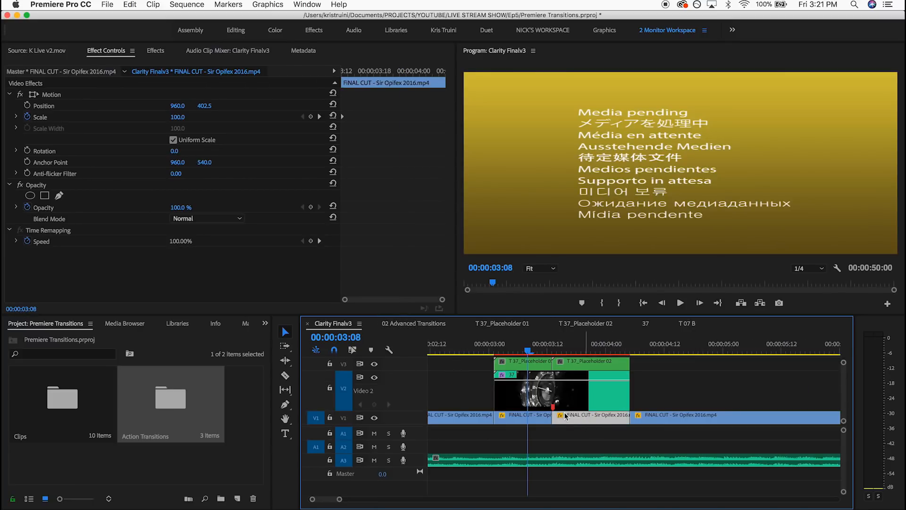
pyautogui.click(578, 362)
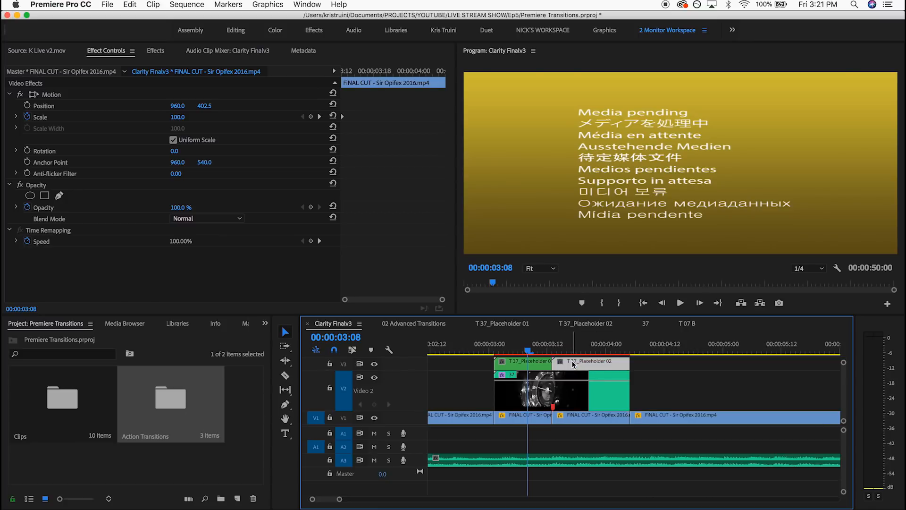
pyautogui.doubleClick(578, 363)
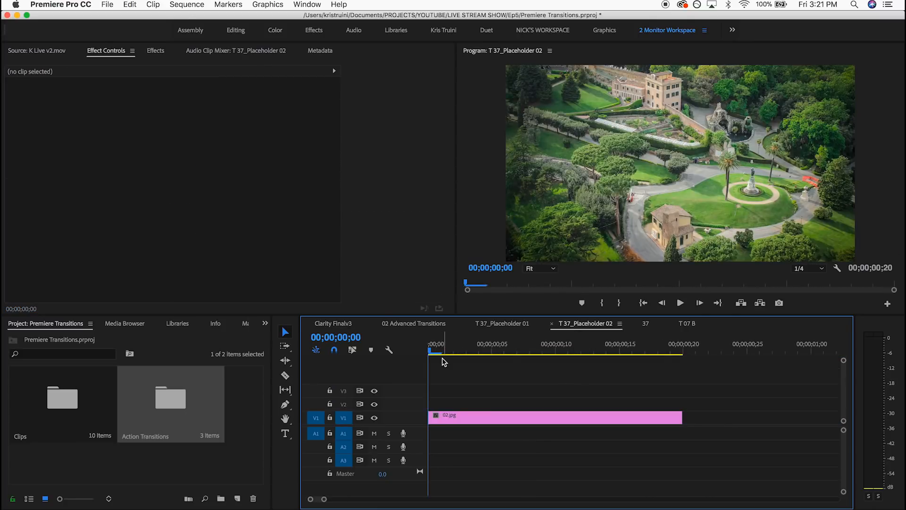
pyautogui.press('super+v')
pyautogui.click(479, 350)
pyautogui.moveTo(479, 347)
pyautogui.mouseDown()
pyautogui.moveTo(555, 340)
pyautogui.moveTo(465, 344)
pyautogui.mouseUp()
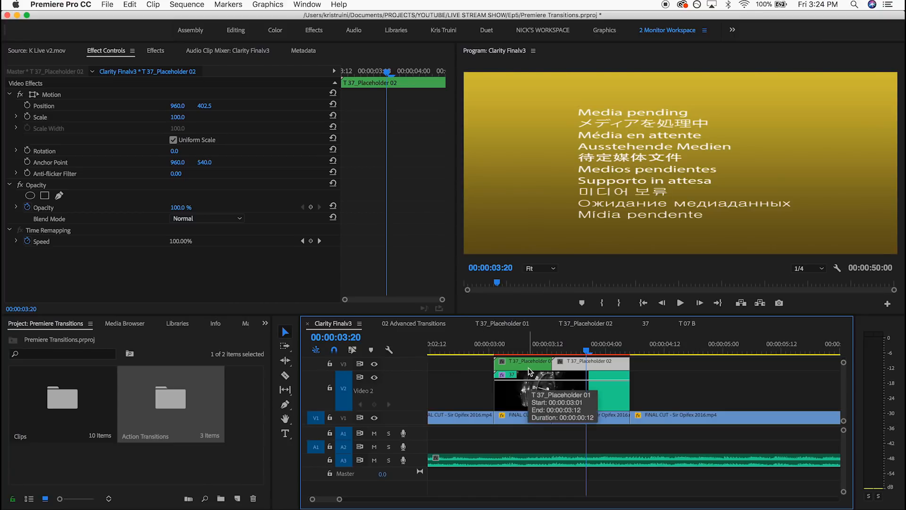
# Step: Play the transition in Clarity Finalv3 from 00:00:03:01, stepping frame by frame to 00:00:03:16 to check the footage
pyautogui.moveTo(582, 350); pyautogui.dragTo(495, 352)
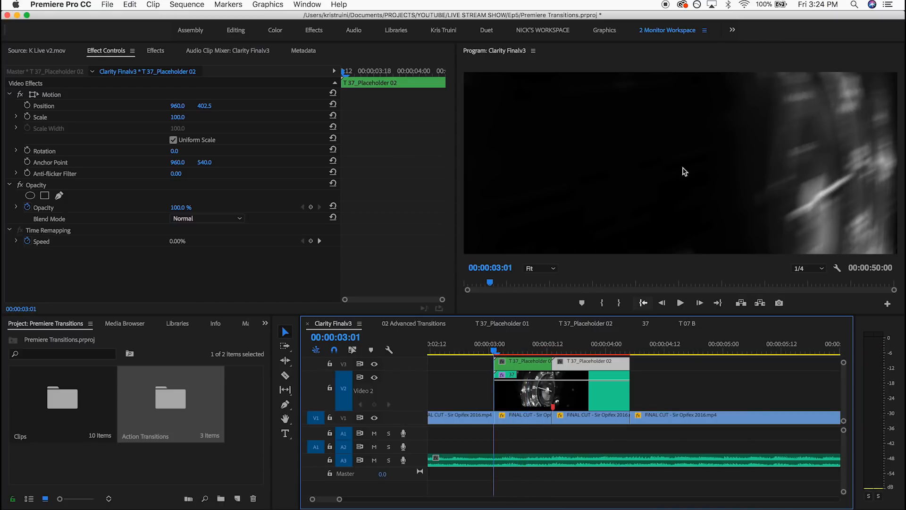
pyautogui.press('space')
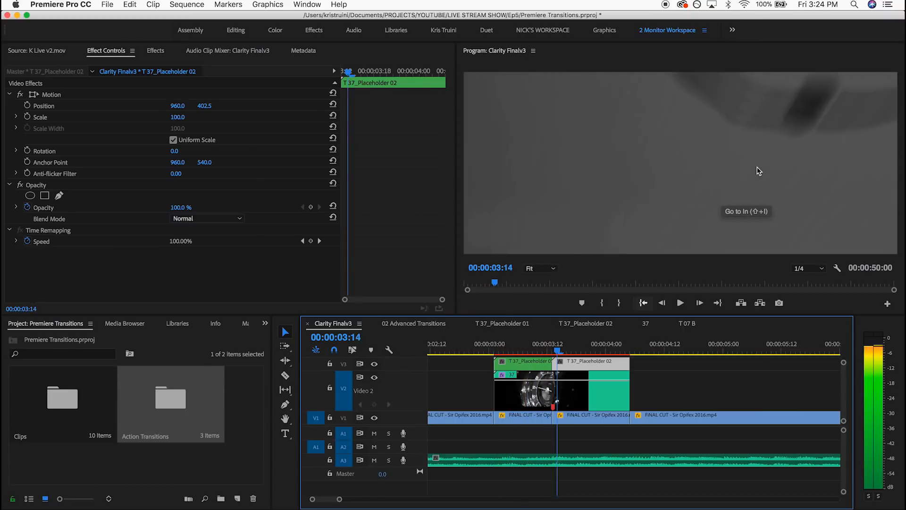
pyautogui.press('Right')
pyautogui.press('Right')
pyautogui.press('Right')
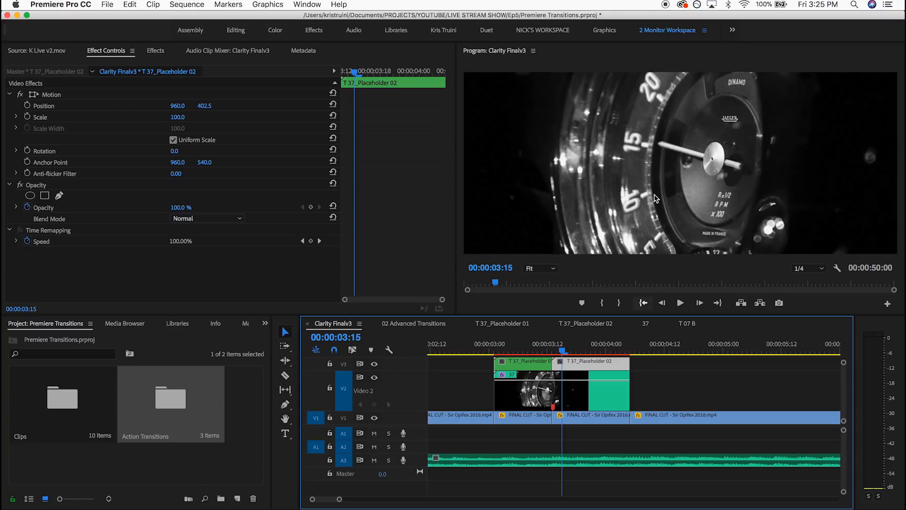
pyautogui.press('Right')
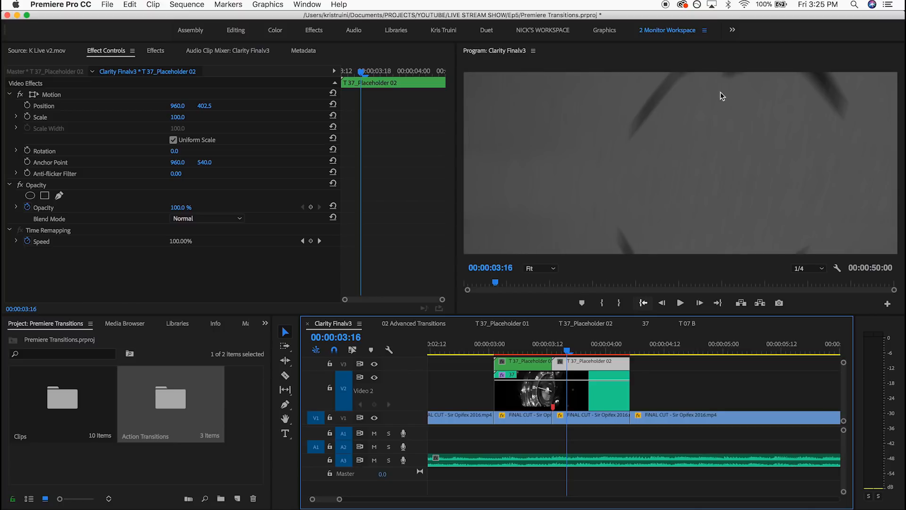
# Step: Step frame by frame through the incoming footage of transition 37 to examine its movement and motion blur
pyautogui.press('Right')
pyautogui.press('Right')
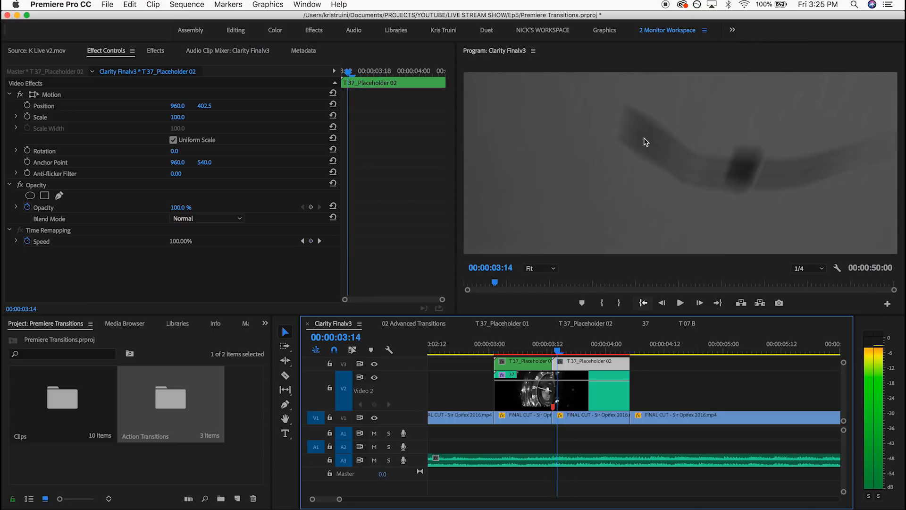
pyautogui.press('Right')
pyautogui.press('Right')
pyautogui.press('Right')
pyautogui.press('Right')
pyautogui.press('Right')
pyautogui.press('Right')
pyautogui.press('Right')
pyautogui.press('Right')
pyautogui.press('Right')
pyautogui.press('Right')
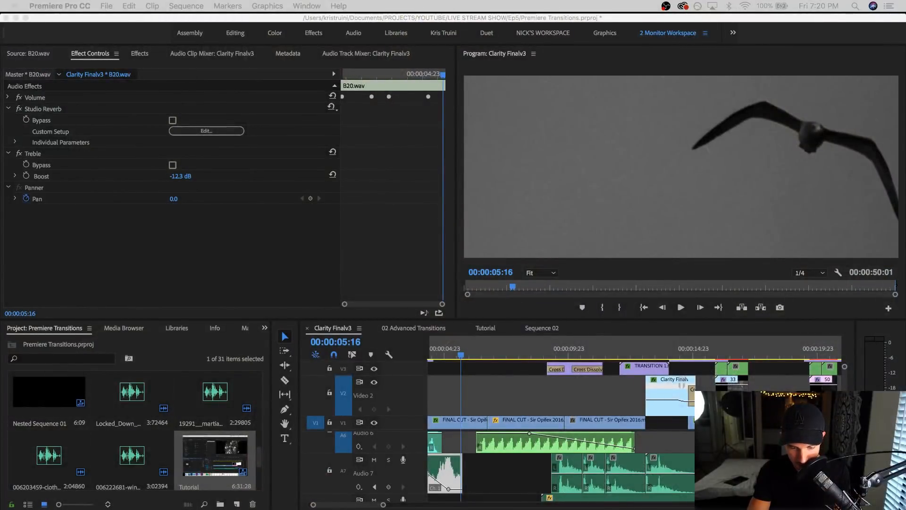
# Step: Switch to Chrome and review the Action Transitions item page on VideoHive, including its preview, price and description
pyautogui.click(435, 21)
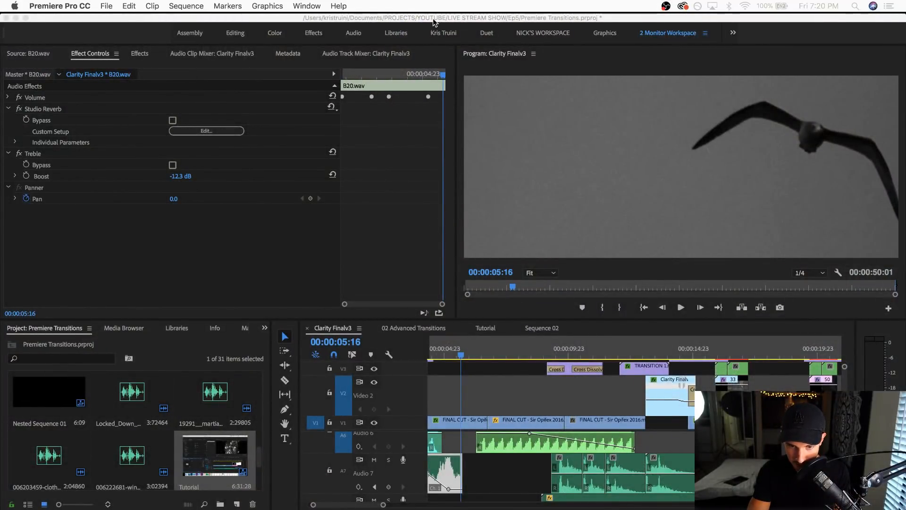
pyautogui.press('super+Tab')
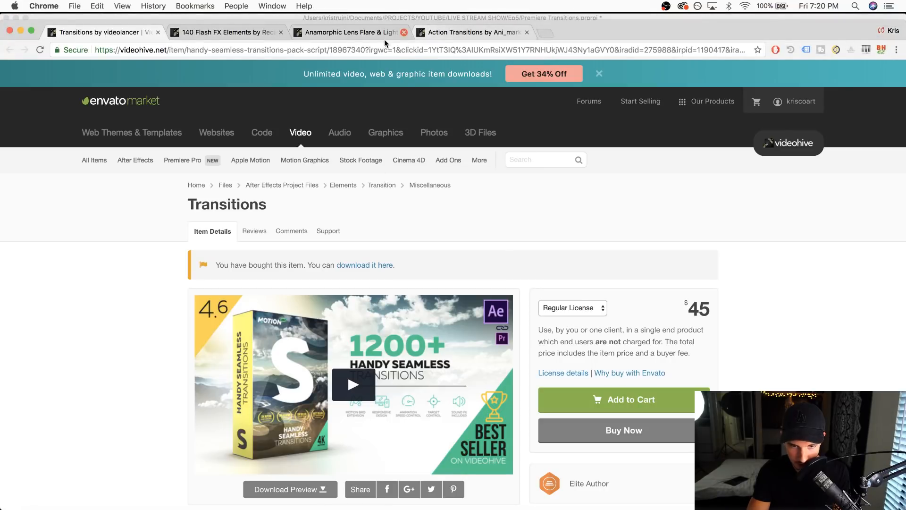
pyautogui.click(451, 31)
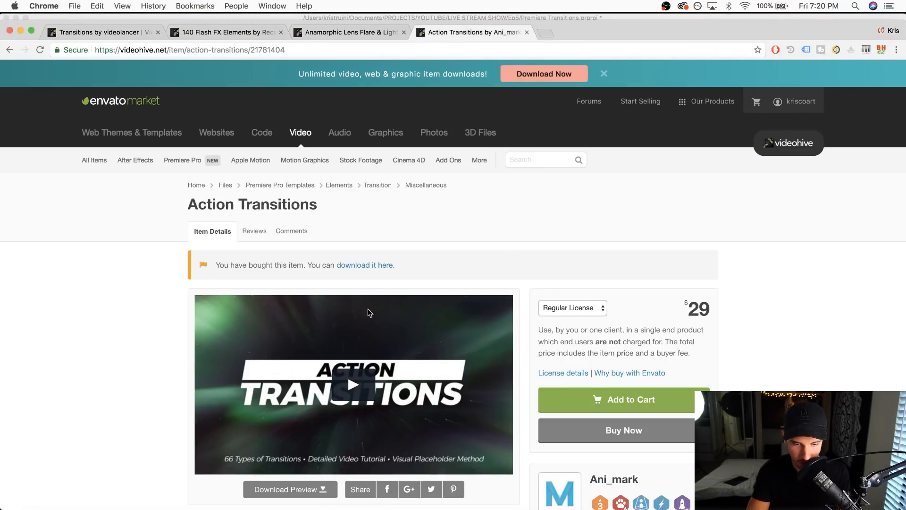
pyautogui.scroll(-5, 118, 370)
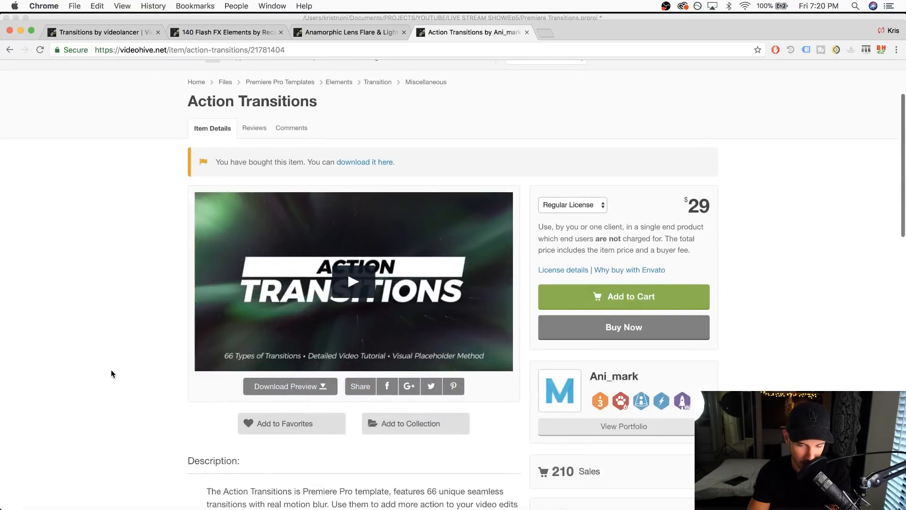
pyautogui.scroll(-3, 127, 319)
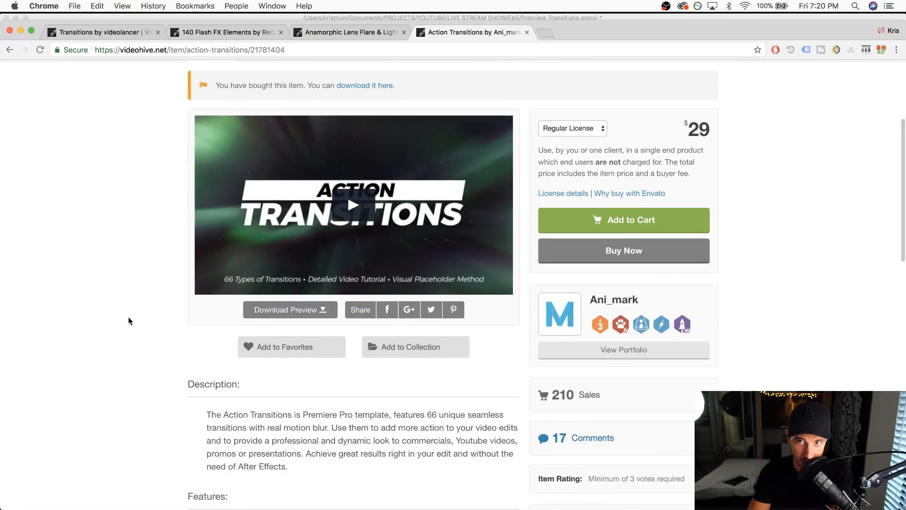
pyautogui.scroll(2, 128, 321)
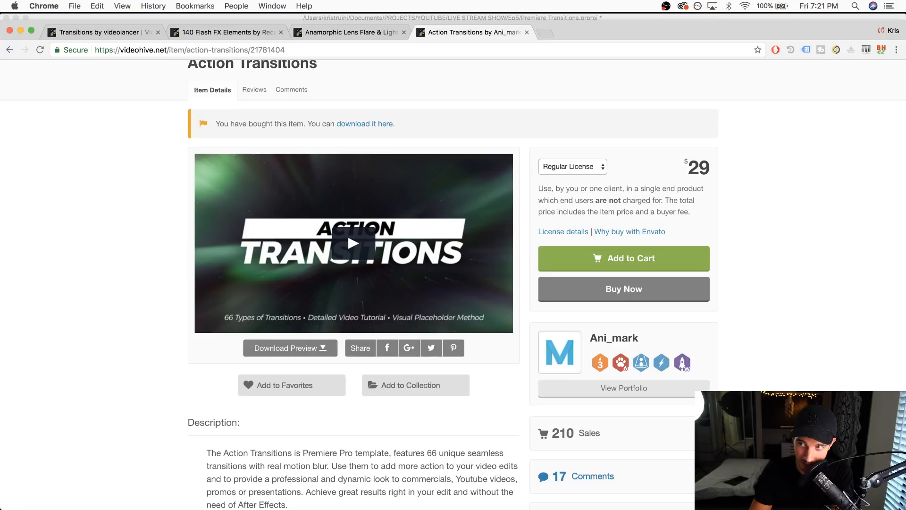
pyautogui.press('super+Tab')
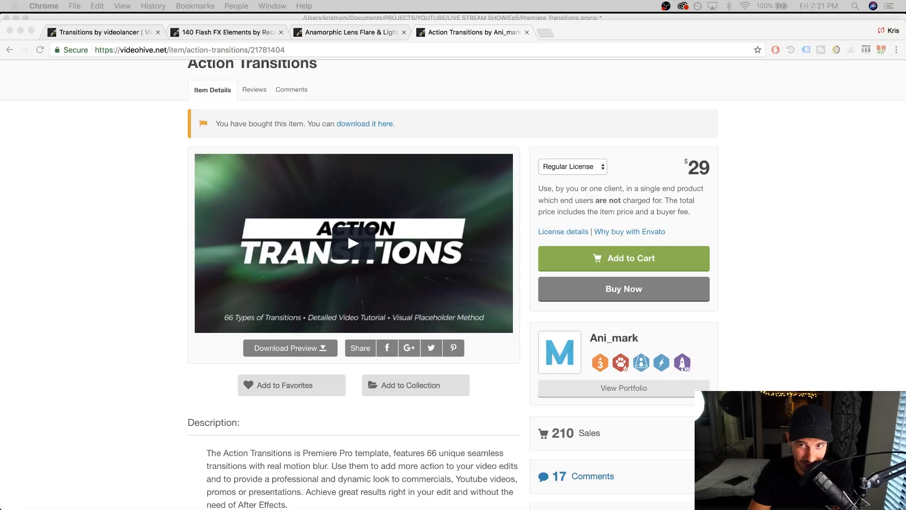
pyautogui.click(121, 238)
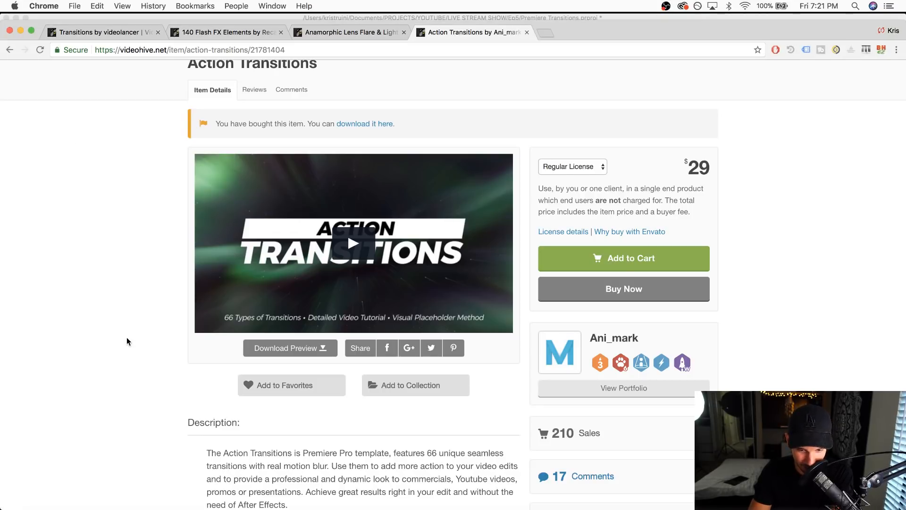
pyautogui.scroll(-15, 127, 337)
pyautogui.scroll(20, 126, 338)
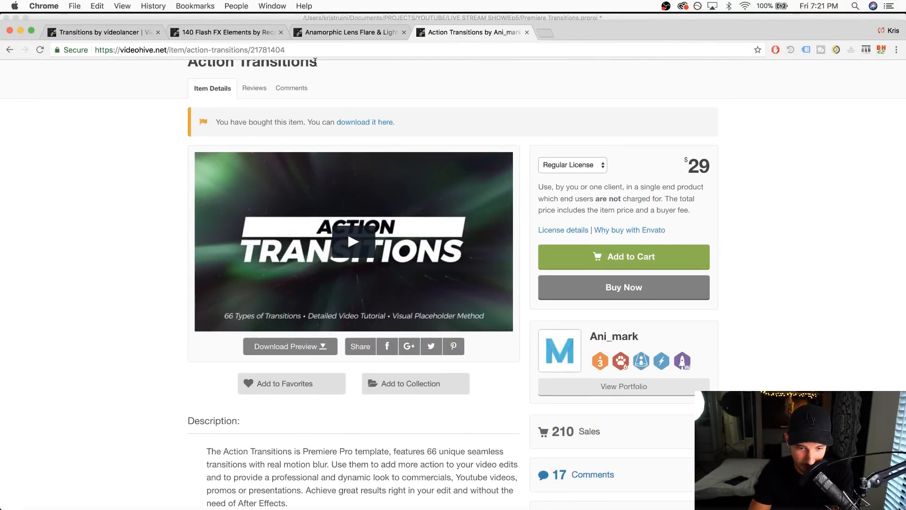
# Step: Review the Handy Seamless Transitions 4.6 page for its features and technical requirements, comparing it with the Action Transitions page
pyautogui.click(103, 32)
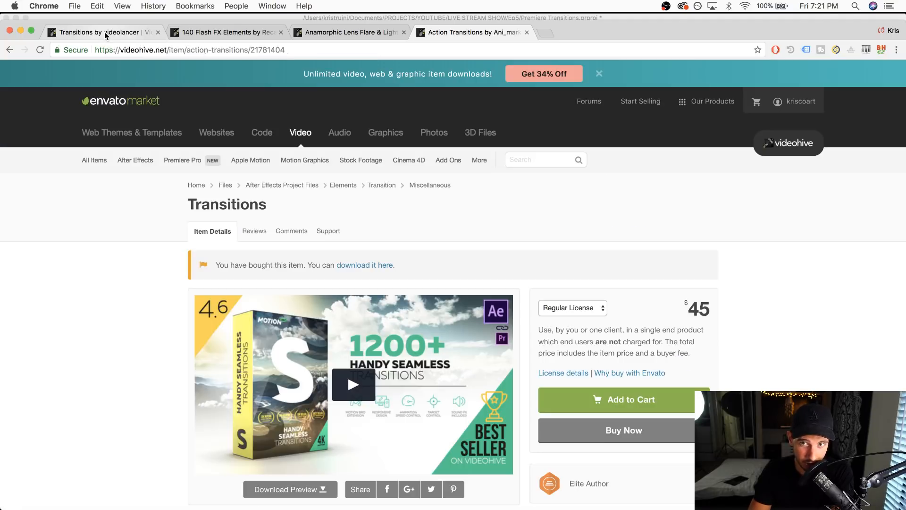
pyautogui.scroll(-1, 78, 363)
pyautogui.scroll(-4, 78, 373)
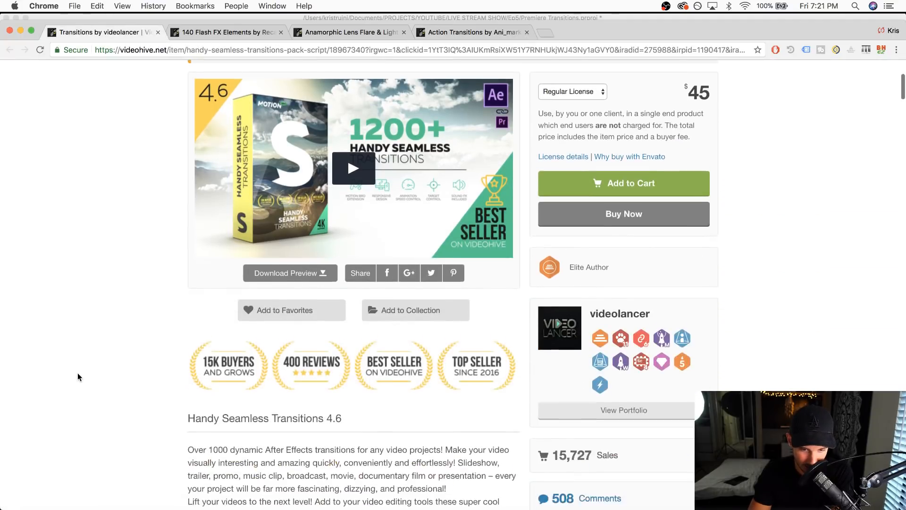
pyautogui.scroll(2, 77, 372)
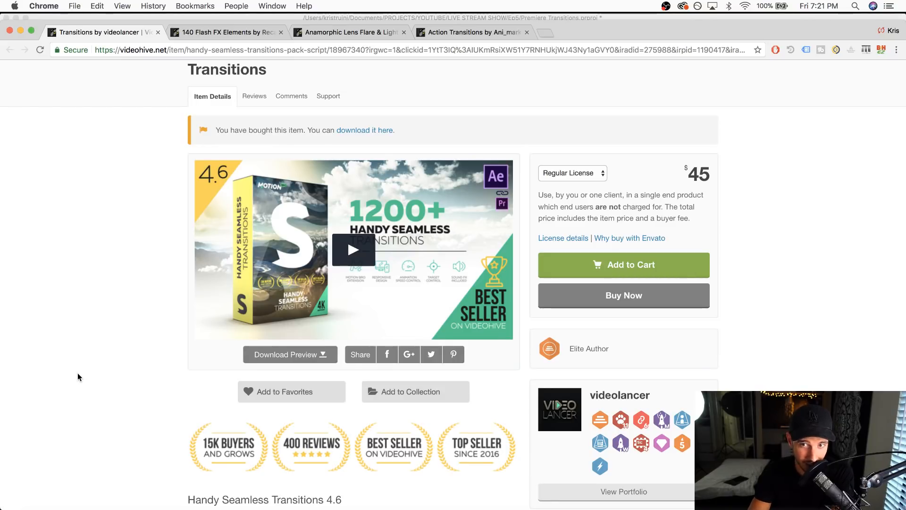
pyautogui.scroll(-10, 91, 331)
pyautogui.scroll(-10, 91, 332)
pyautogui.scroll(6, 91, 332)
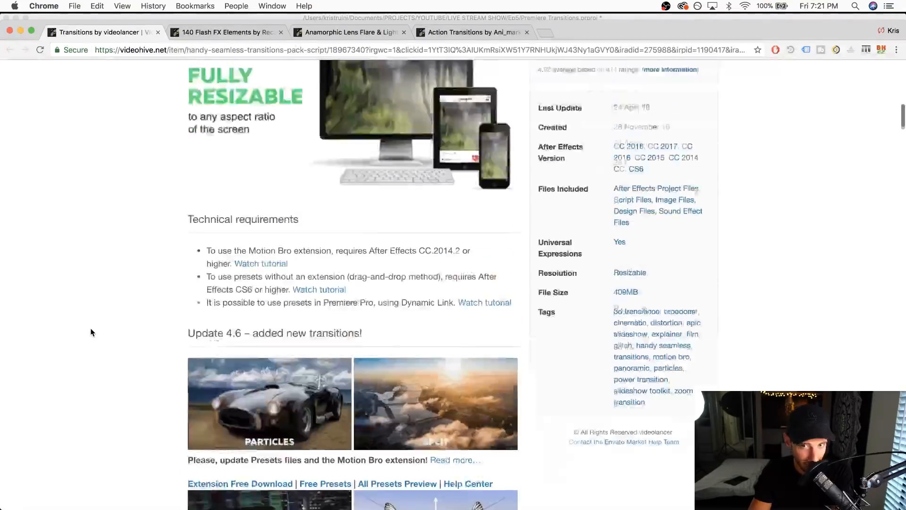
pyautogui.scroll(8, 91, 331)
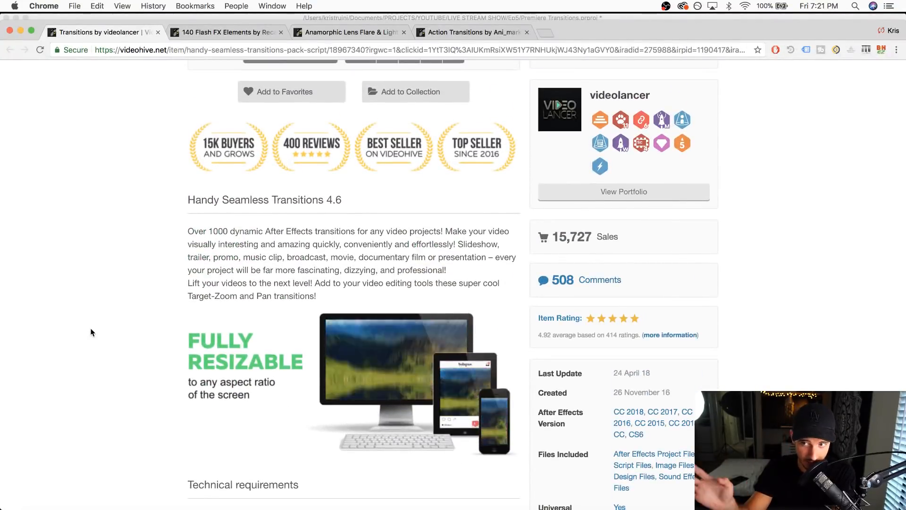
pyautogui.scroll(8, 91, 332)
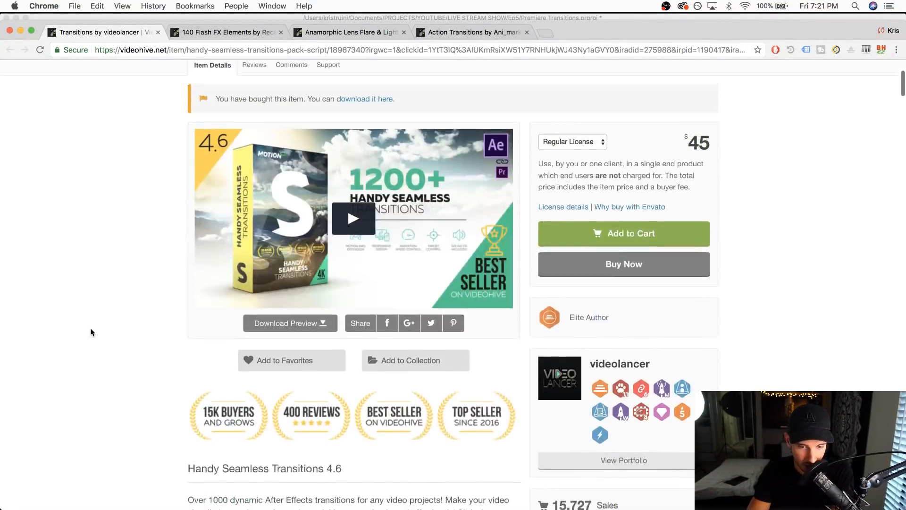
pyautogui.scroll(3, 91, 332)
pyautogui.scroll(-2, 91, 332)
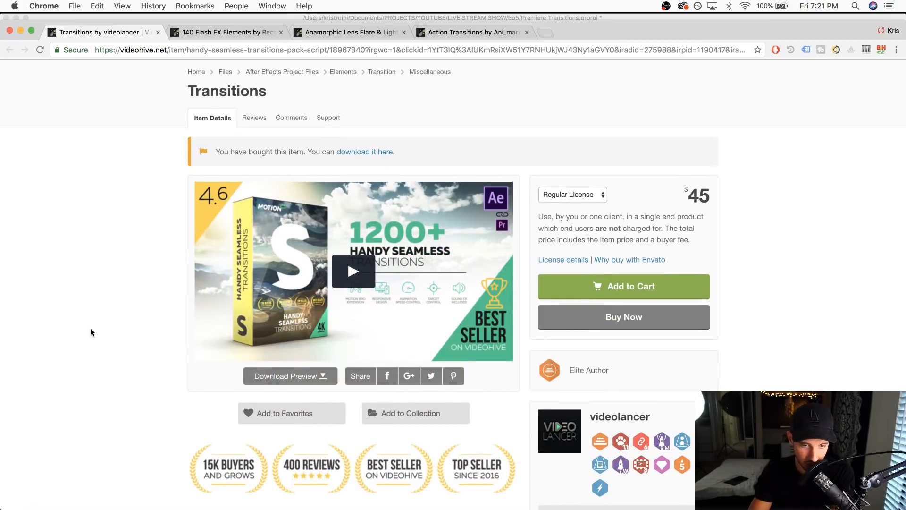
pyautogui.click(452, 34)
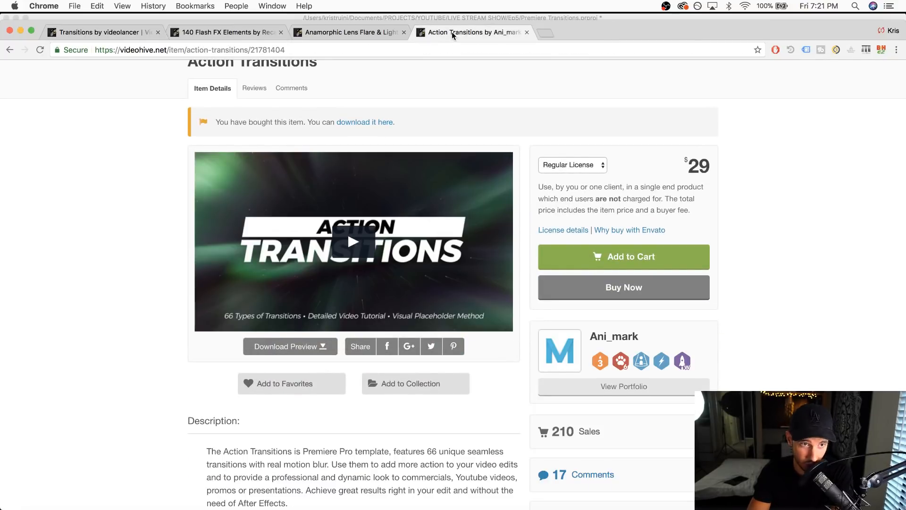
pyautogui.click(98, 32)
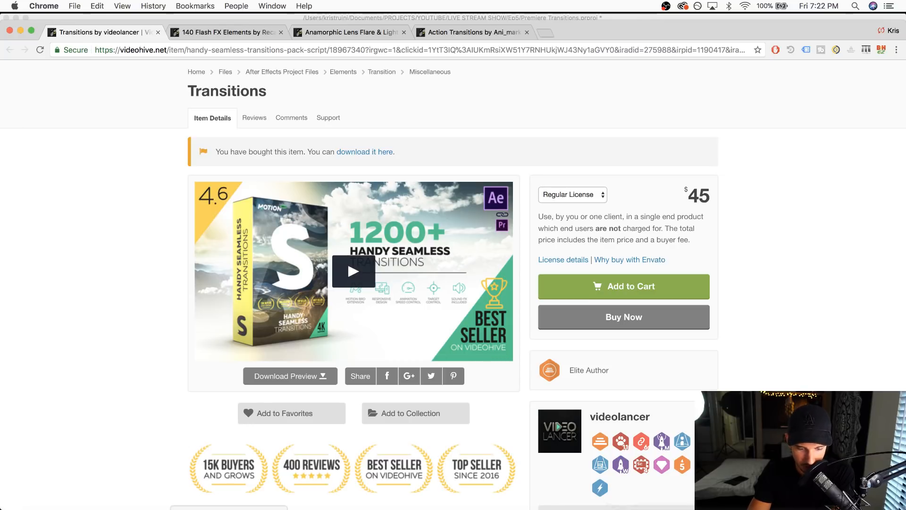
# Step: Return to Premiere Pro and scrub Clarity Finalv3 past the transition 37 block to 00:00:04:21
pyautogui.click(228, 509)
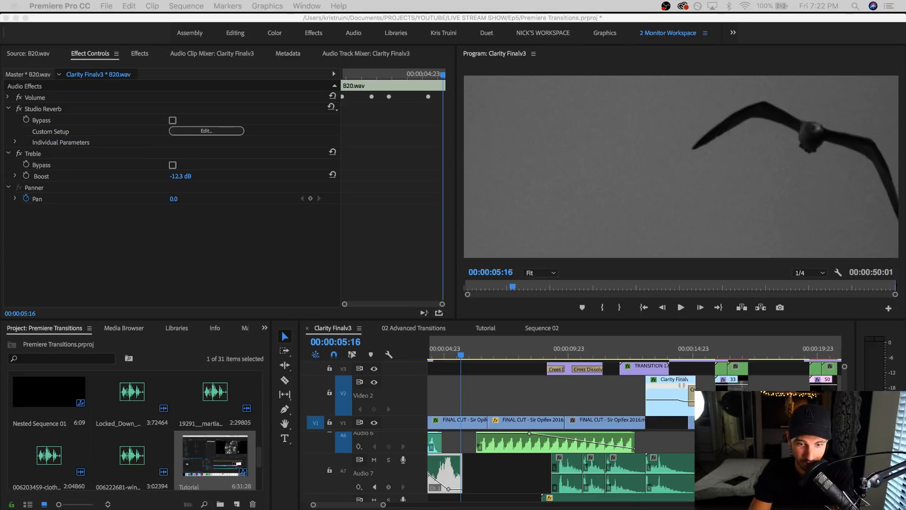
pyautogui.click(475, 330)
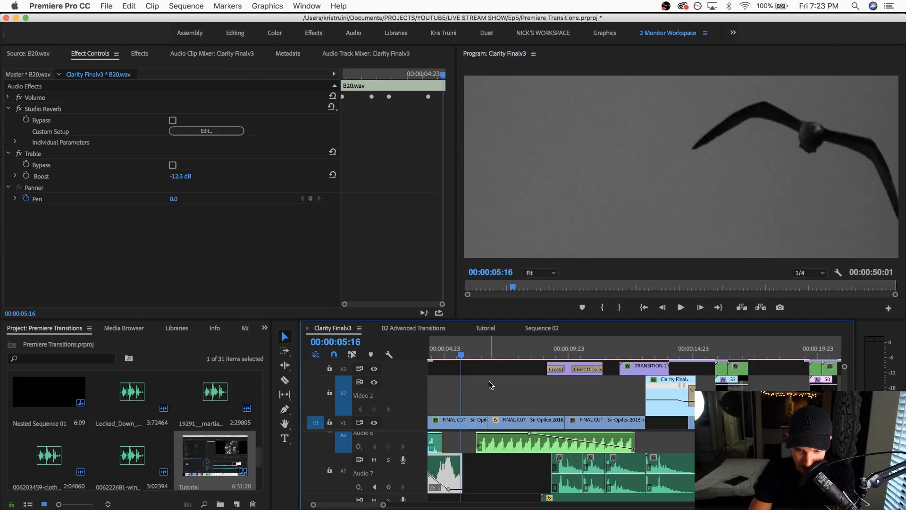
pyautogui.hscroll(-4, 489, 381)
pyautogui.scroll(4, 489, 381)
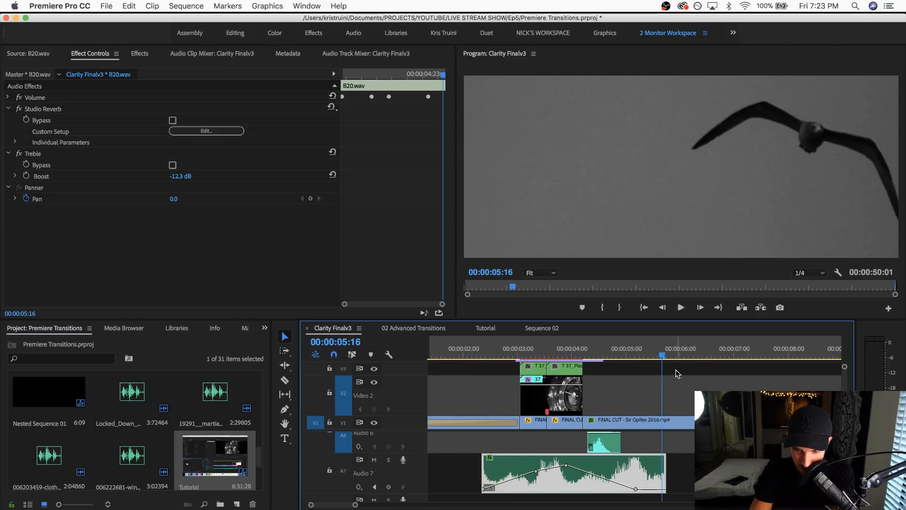
pyautogui.hscroll(5, 678, 374)
pyautogui.scroll(3, 672, 446)
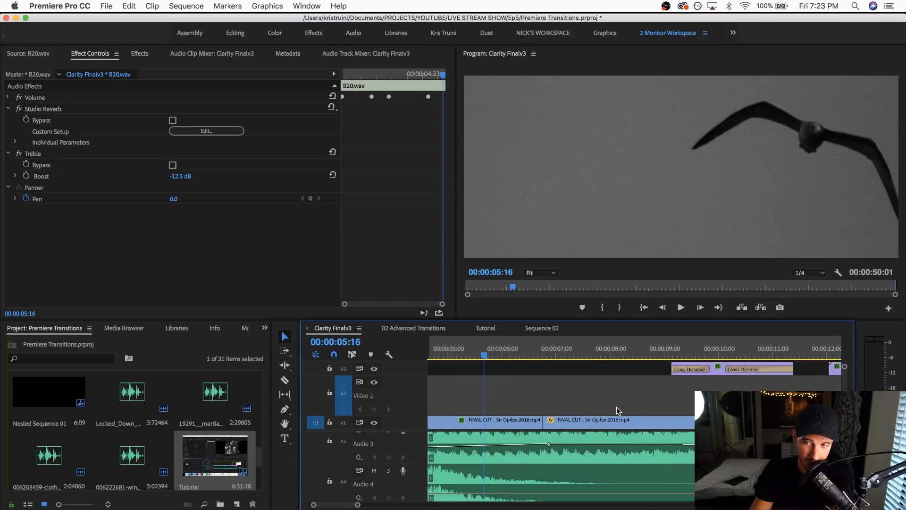
pyautogui.hscroll(-5, 569, 397)
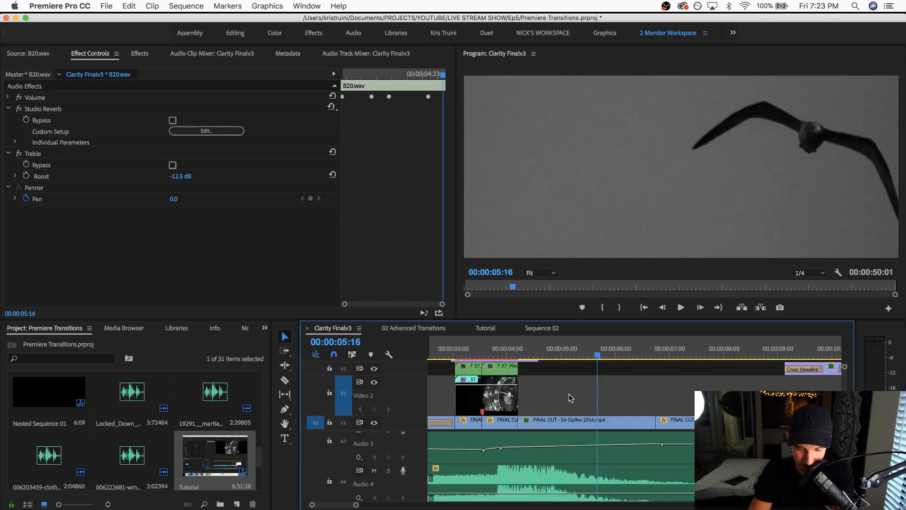
pyautogui.hscroll(4, 571, 398)
pyautogui.hscroll(-3, 626, 401)
pyautogui.moveTo(524, 356); pyautogui.dragTo(619, 353)
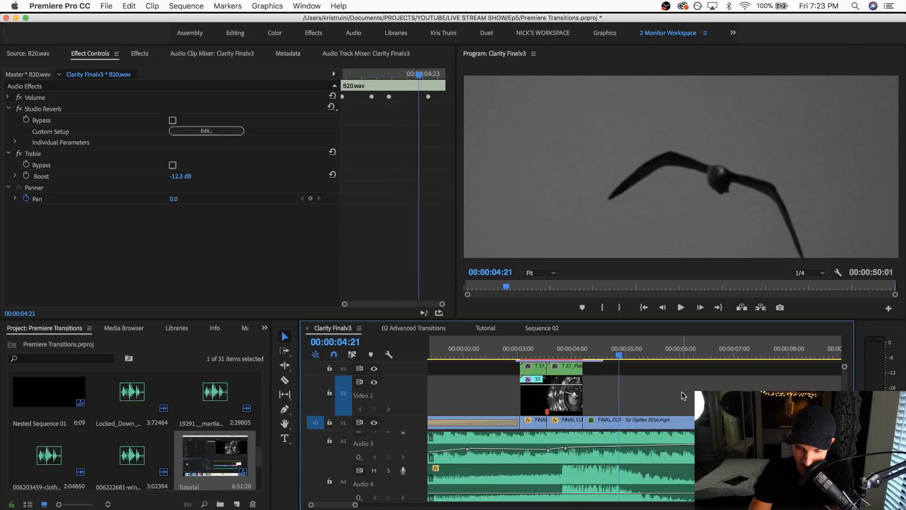
# Step: Scrub and play the cut beneath the V3 overlay clips with Cross Dissolves, stopping at 00:00:09:20
pyautogui.scroll(-5, 661, 392)
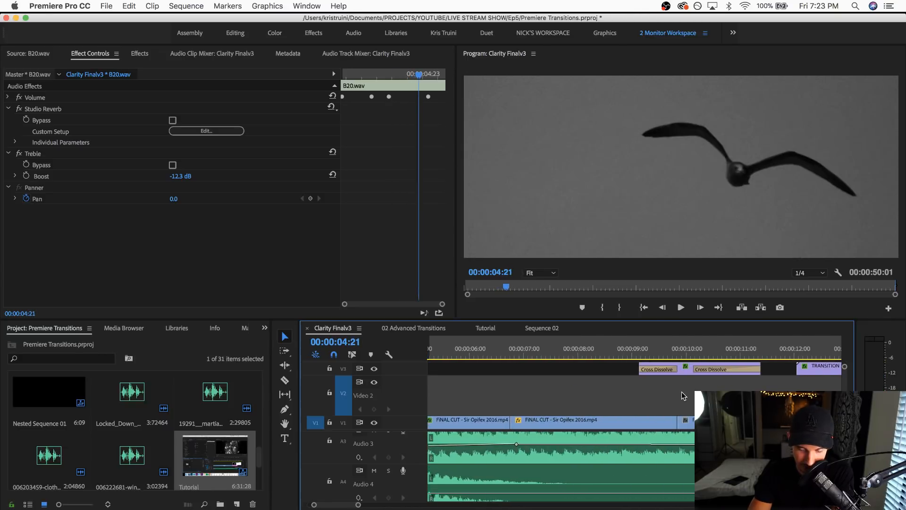
pyautogui.scroll(-1, 682, 395)
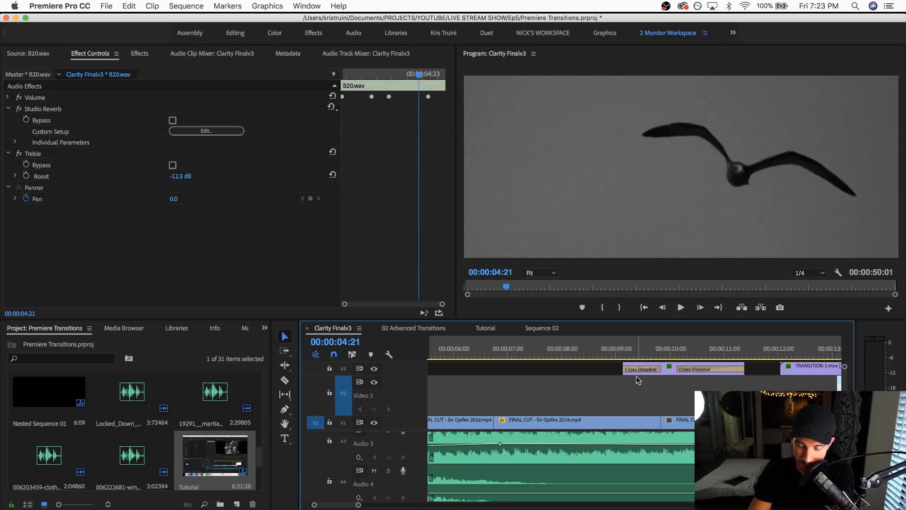
pyautogui.click(614, 350)
pyautogui.moveTo(630, 351); pyautogui.dragTo(652, 349)
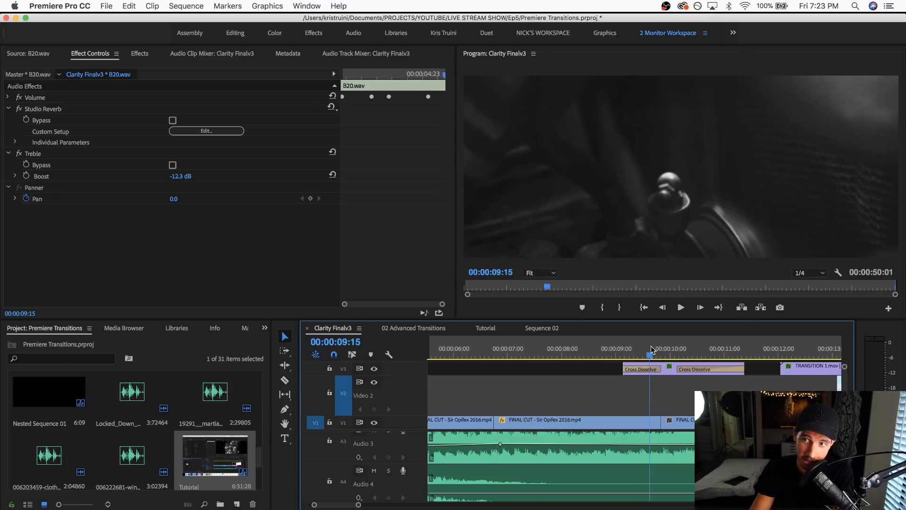
pyautogui.press('space')
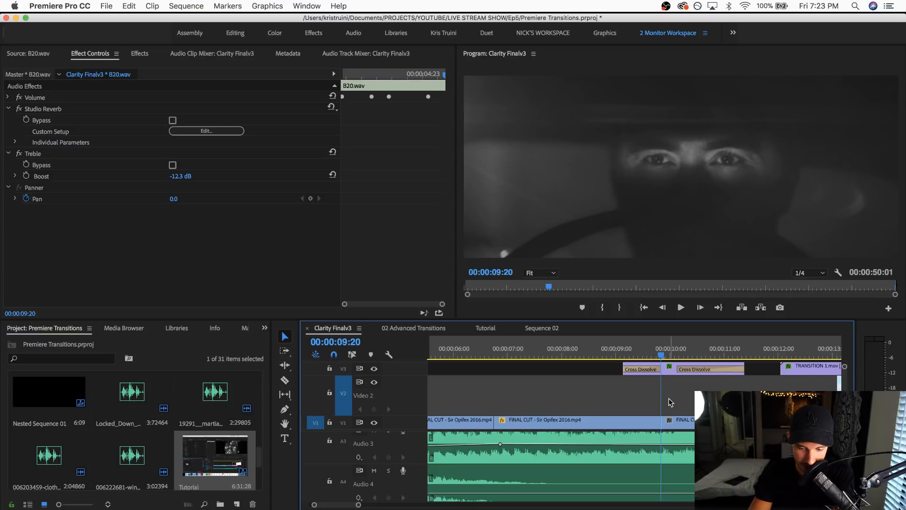
# Step: Scrub and step through TRANSITION 1.mov on V3 to examine the cut to Clarity Finalv3.mp4, ending at 00:00:13:05
pyautogui.hscroll(5, 669, 401)
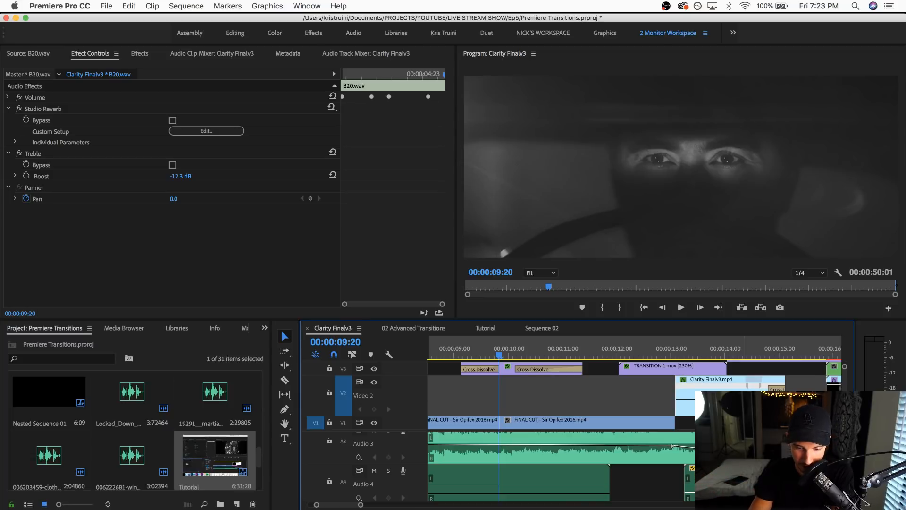
pyautogui.moveTo(621, 351); pyautogui.dragTo(638, 351)
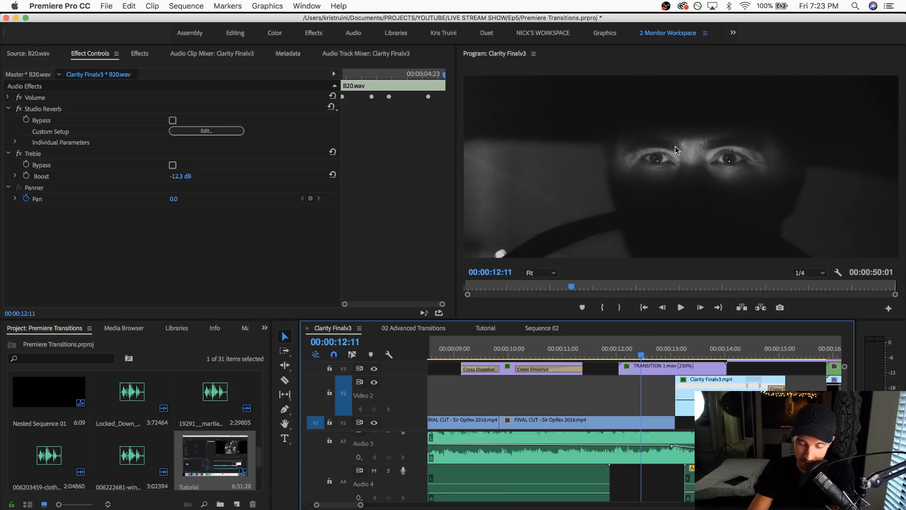
pyautogui.press('Right')
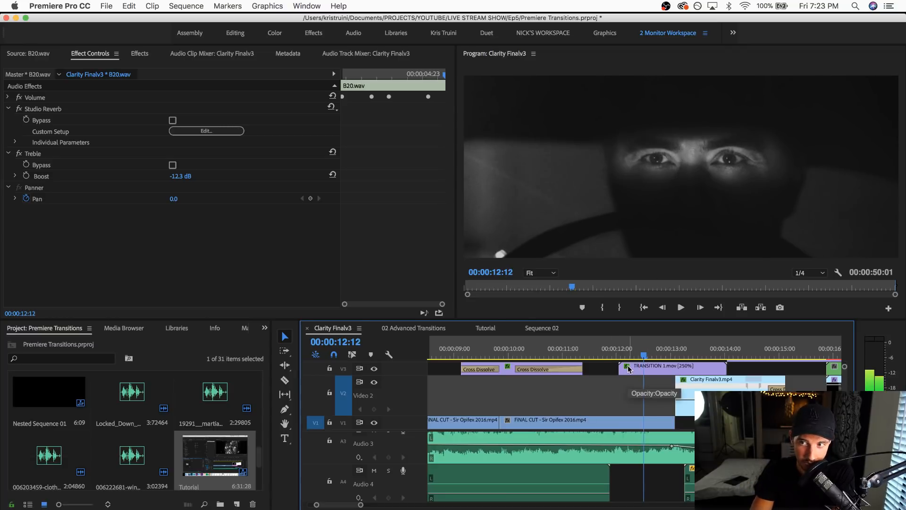
pyautogui.press('Right')
pyautogui.press('Right')
pyautogui.moveTo(661, 354); pyautogui.dragTo(708, 350)
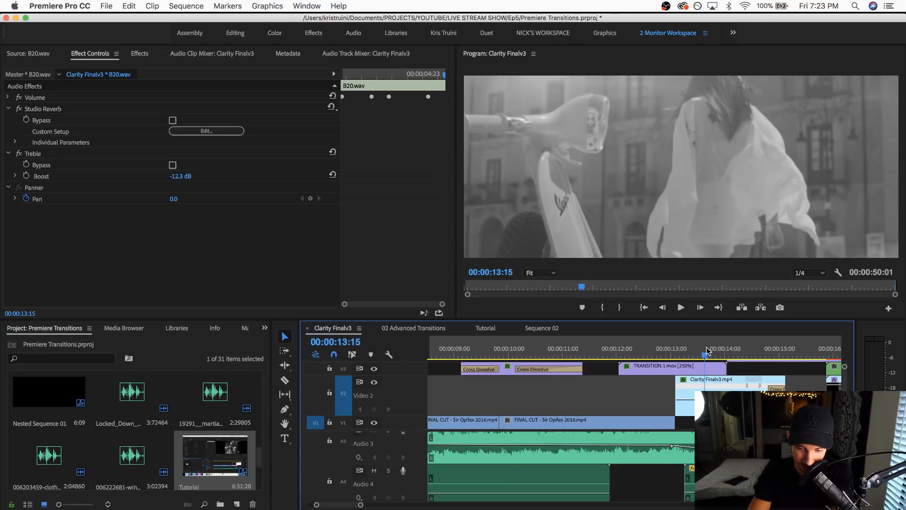
pyautogui.moveTo(651, 354); pyautogui.dragTo(684, 350)
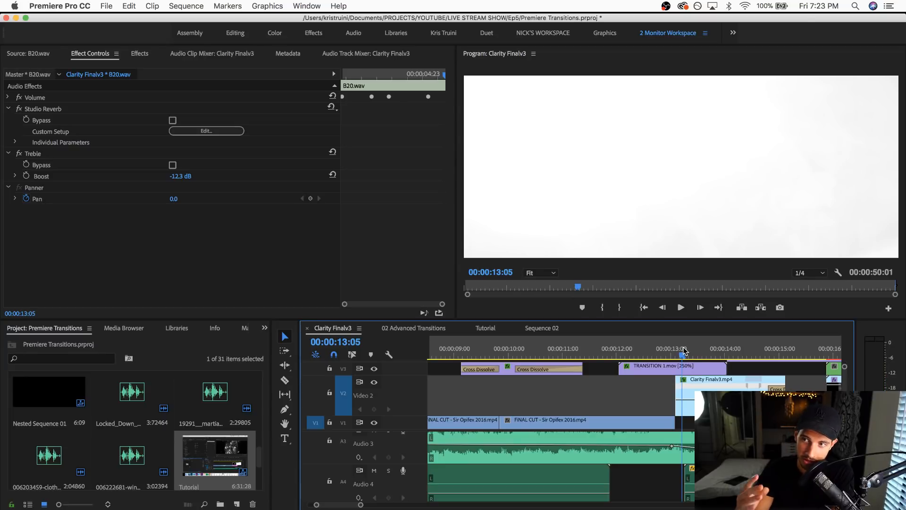
# Step: Step frame by frame through the flash in TRANSITION 1.mov, back to 00:00:12:23 and forward to 00:00:13:12
pyautogui.press('Left')
pyautogui.press('Left')
pyautogui.press('Left')
pyautogui.press('Left')
pyautogui.press('Left')
pyautogui.press('Left')
pyautogui.press('Left')
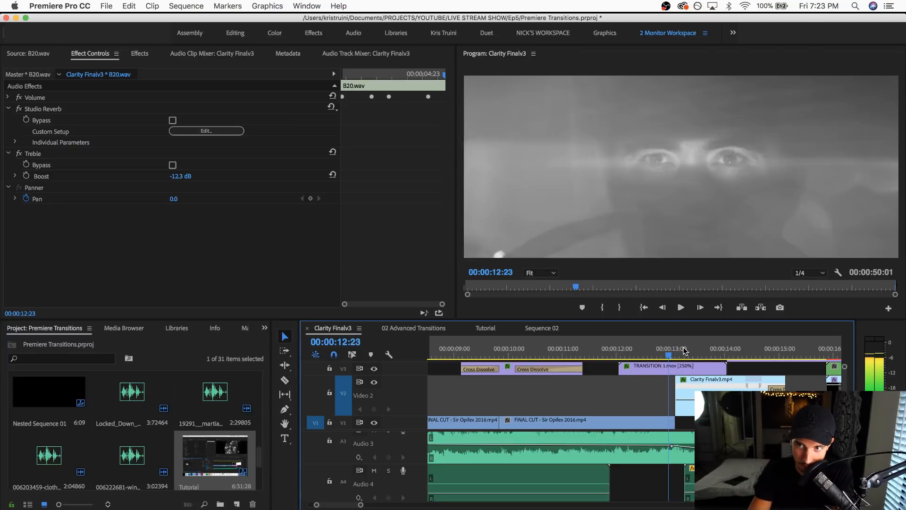
pyautogui.press('Right')
pyautogui.press('Right')
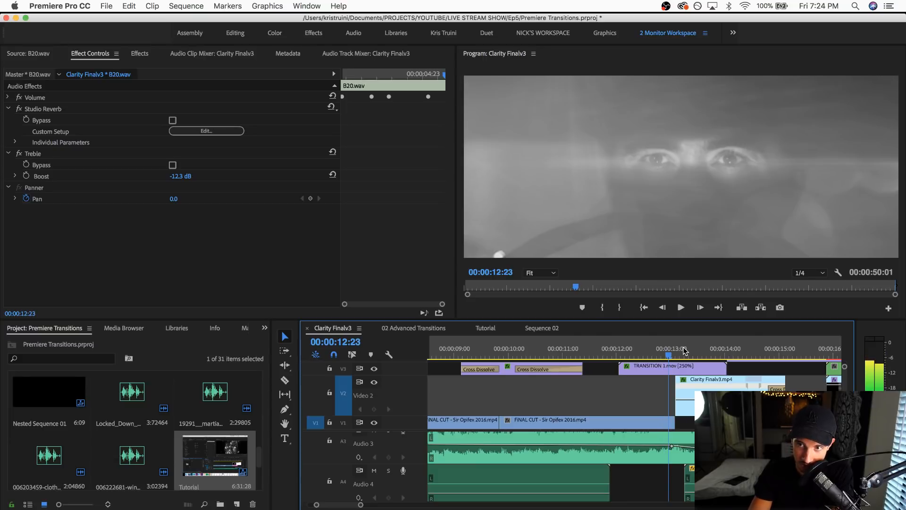
pyautogui.press('Right')
pyautogui.press('Right')
pyautogui.press('Right')
pyautogui.press('Right')
pyautogui.press('Right')
pyautogui.press('Right')
pyautogui.press('Right')
pyautogui.press('Right')
pyautogui.press('Right')
pyautogui.press('Right')
pyautogui.press('Right')
pyautogui.press('Right')
pyautogui.press('Right')
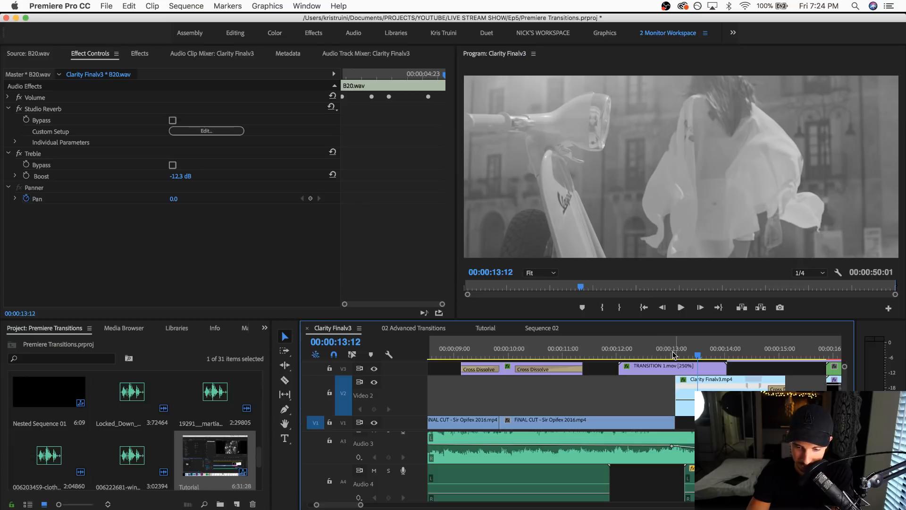
# Step: Select TRANSITION 1.mov on V3 and play its opening from 00:00:12:16, stepping on to 00:00:12:23
pyautogui.moveTo(656, 349)
pyautogui.mouseDown()
pyautogui.moveTo(663, 351)
pyautogui.moveTo(653, 354)
pyautogui.mouseUp()
pyautogui.click(643, 367)
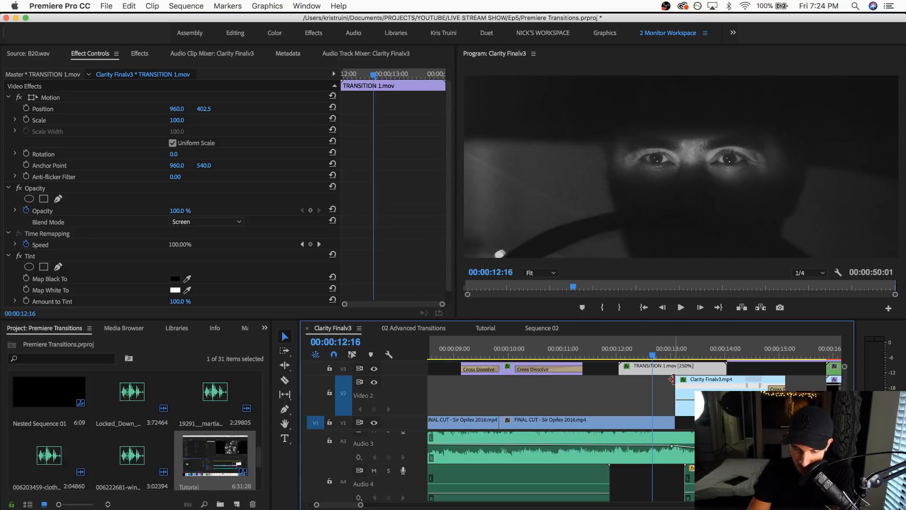
pyautogui.keyDown('alt'); pyautogui.scroll(3, 672, 379); pyautogui.keyUp('alt')
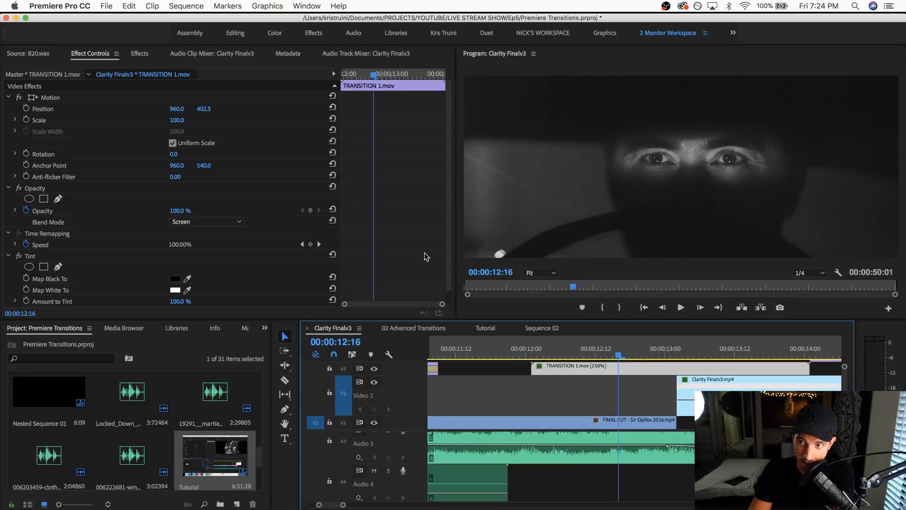
pyautogui.moveTo(535, 354); pyautogui.dragTo(622, 351)
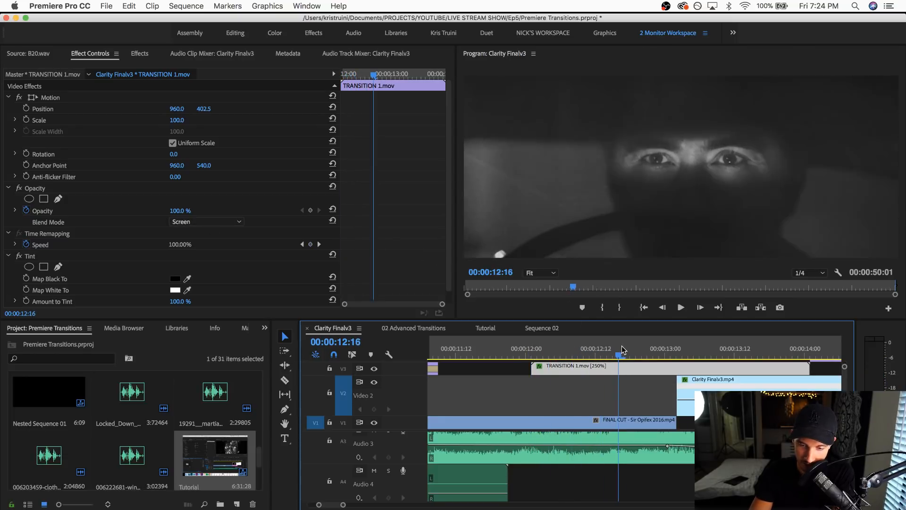
pyautogui.press('space')
pyautogui.press('space')
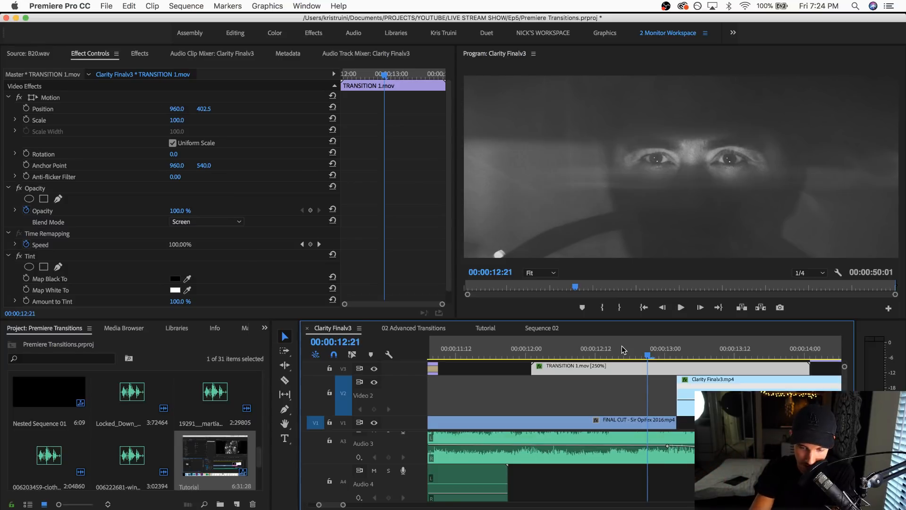
pyautogui.press('Right')
pyautogui.press('Right')
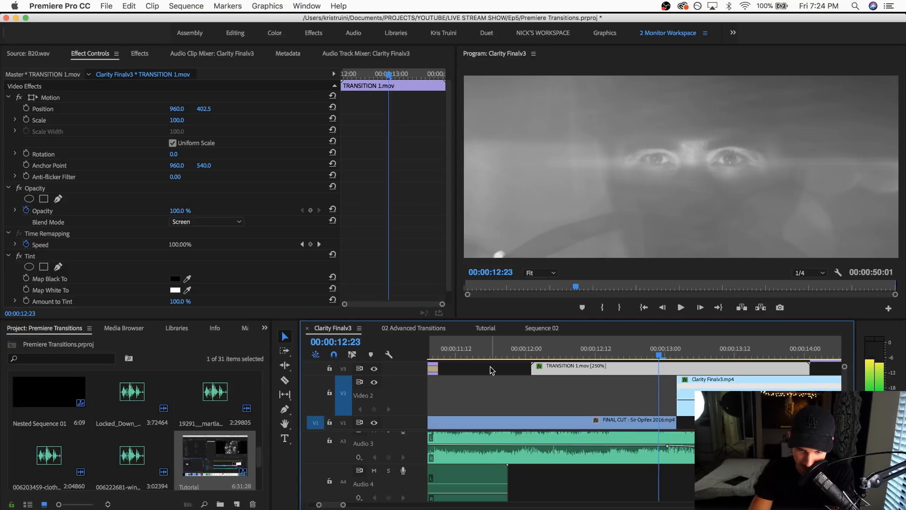
# Step: Hide track V3, scrub the bare cut without the overlay, and show the track again with the playhead at 00:00:12:18
pyautogui.click(375, 369)
pyautogui.press('super+s')
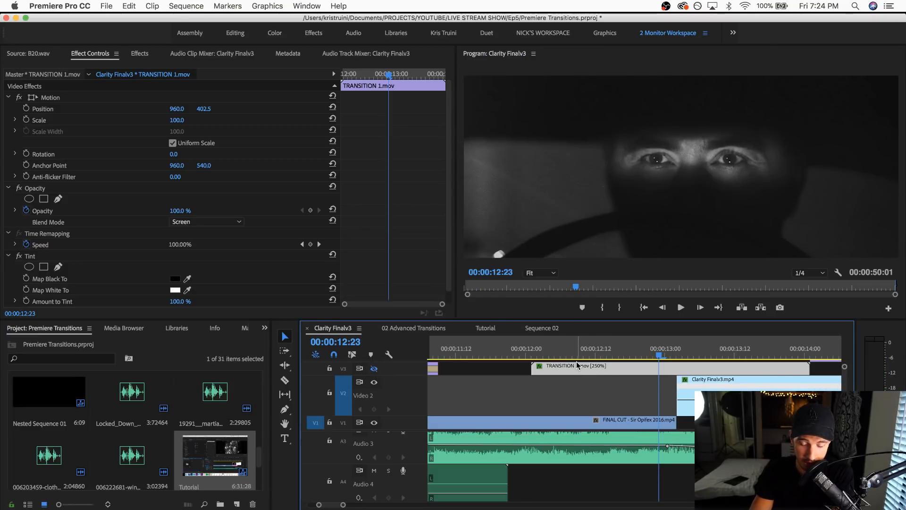
pyautogui.moveTo(556, 352); pyautogui.dragTo(770, 350)
pyautogui.moveTo(796, 322); pyautogui.dragTo(706, 307)
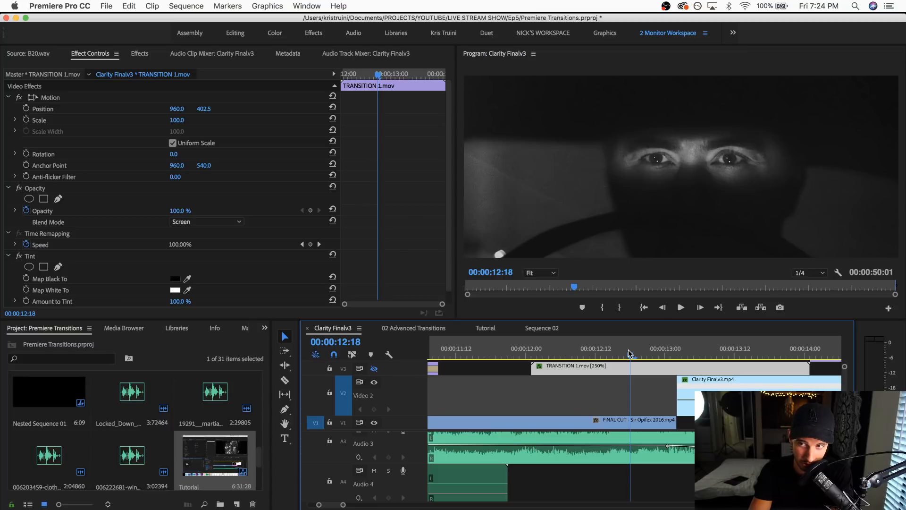
pyautogui.click(376, 370)
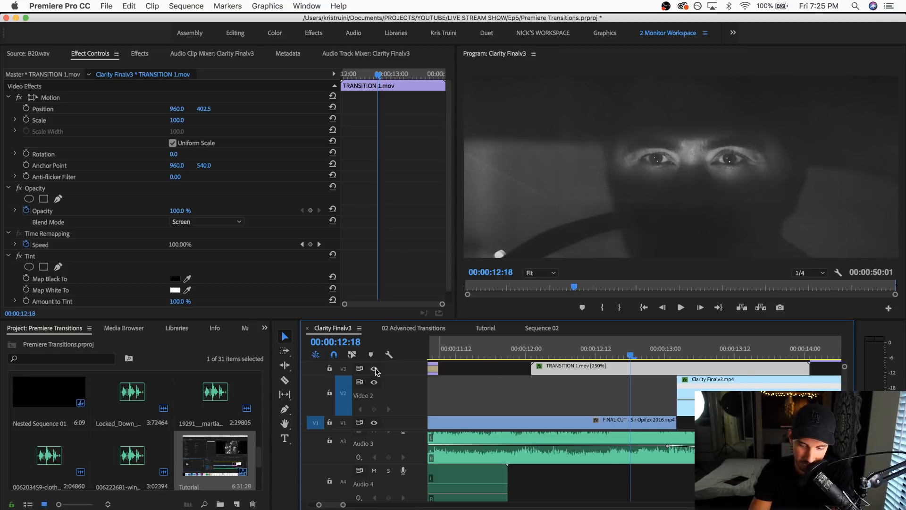
# Step: Play the cut with the overlay from 00:00:12:18 and scrub through Clarity Finalv3.mp4, ending at 00:00:14:08
pyautogui.press('space')
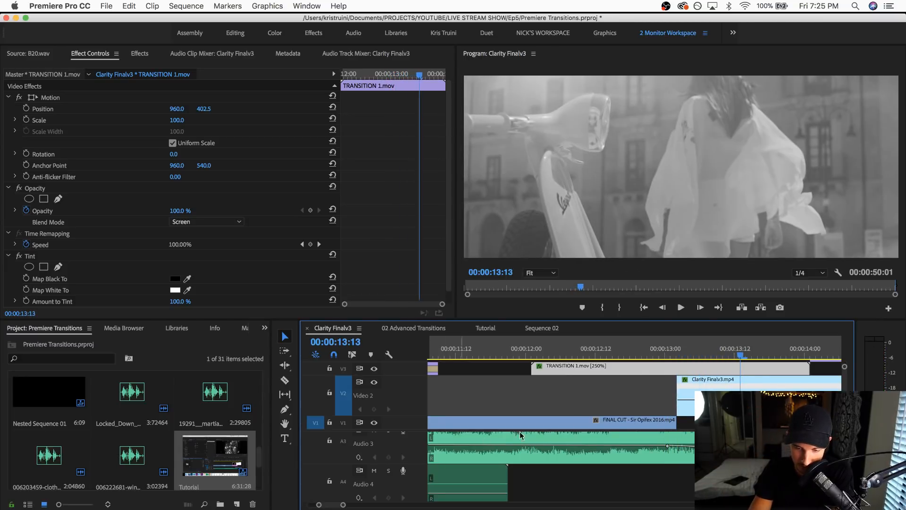
pyautogui.hscroll(5, 604, 421)
pyautogui.moveTo(627, 349); pyautogui.dragTo(793, 346)
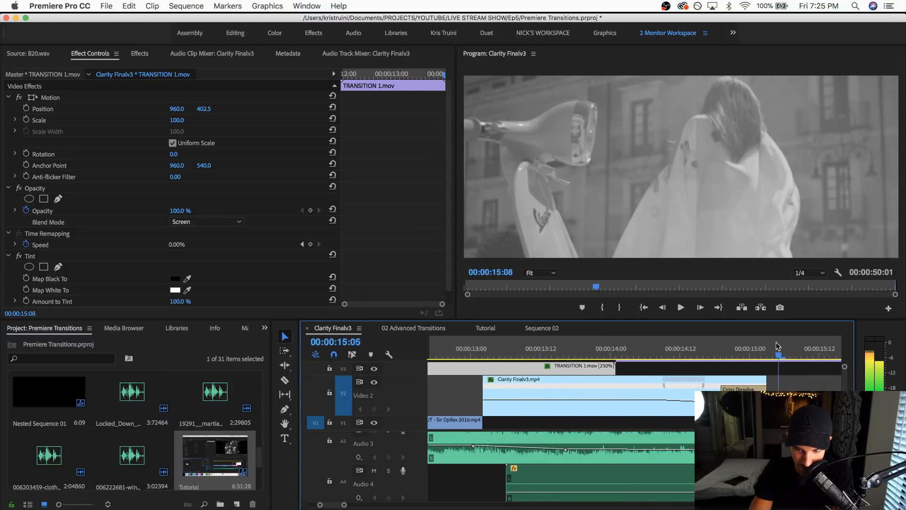
pyautogui.moveTo(694, 356); pyautogui.dragTo(656, 356)
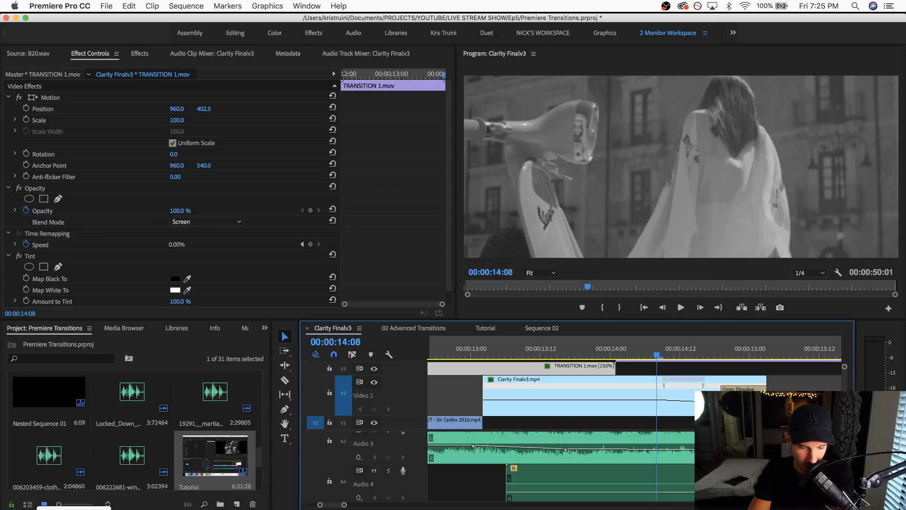
# Step: Switch to QuickTime Player and watch Transitions promo1.mov from the start, pausing at 00:40
pyautogui.click(43, 509)
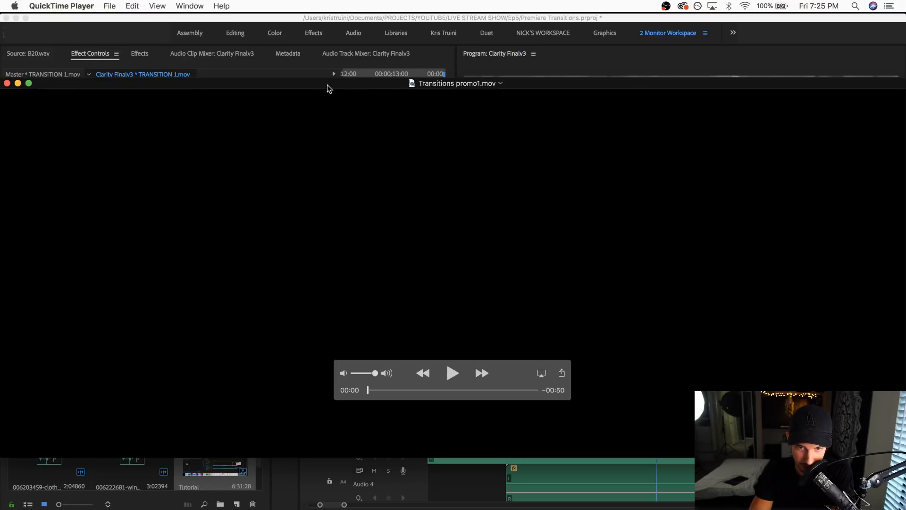
pyautogui.moveTo(329, 89); pyautogui.dragTo(332, 91)
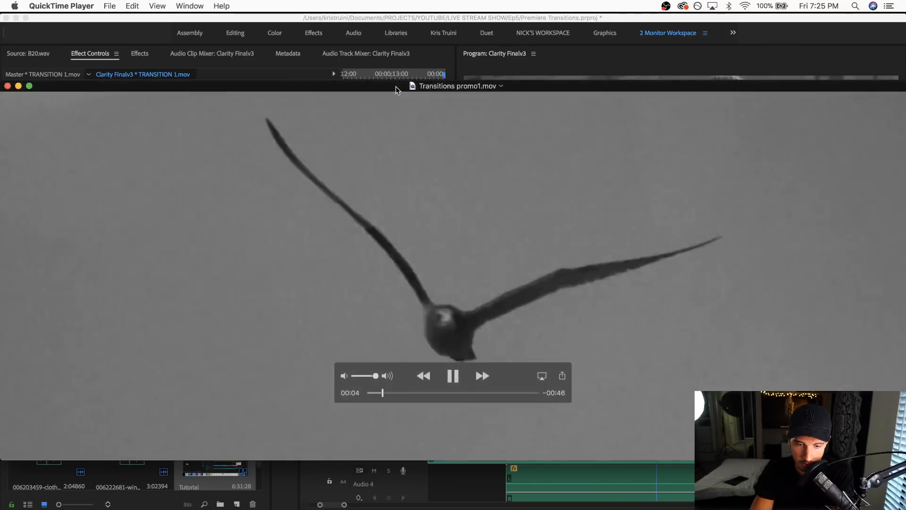
pyautogui.moveTo(396, 90); pyautogui.dragTo(394, 44)
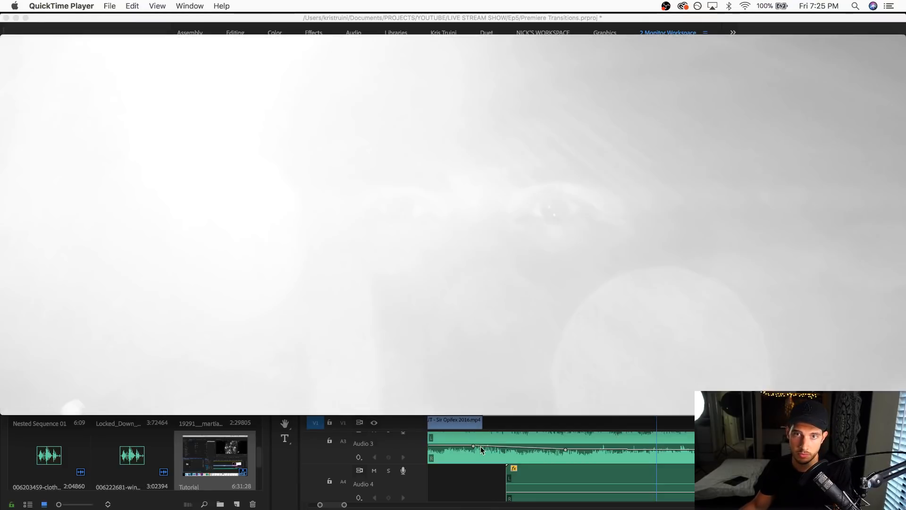
pyautogui.moveTo(424, 291)
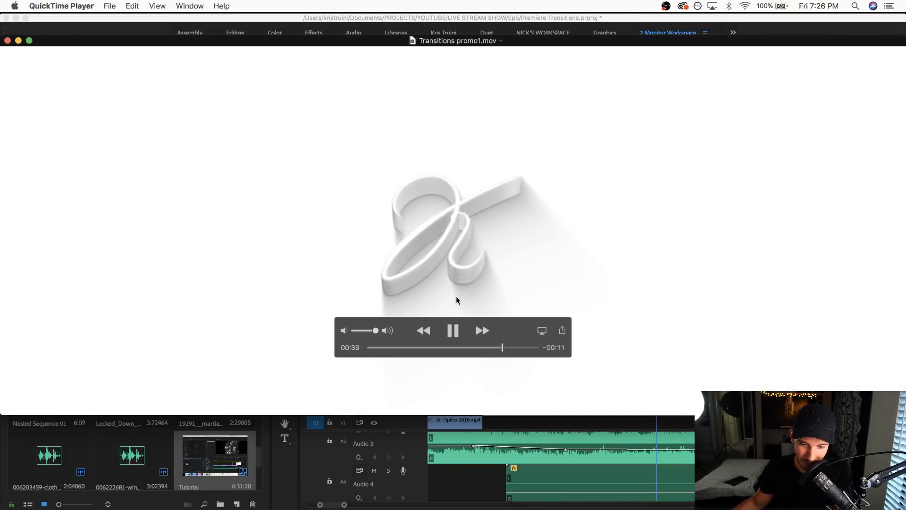
pyautogui.click(459, 331)
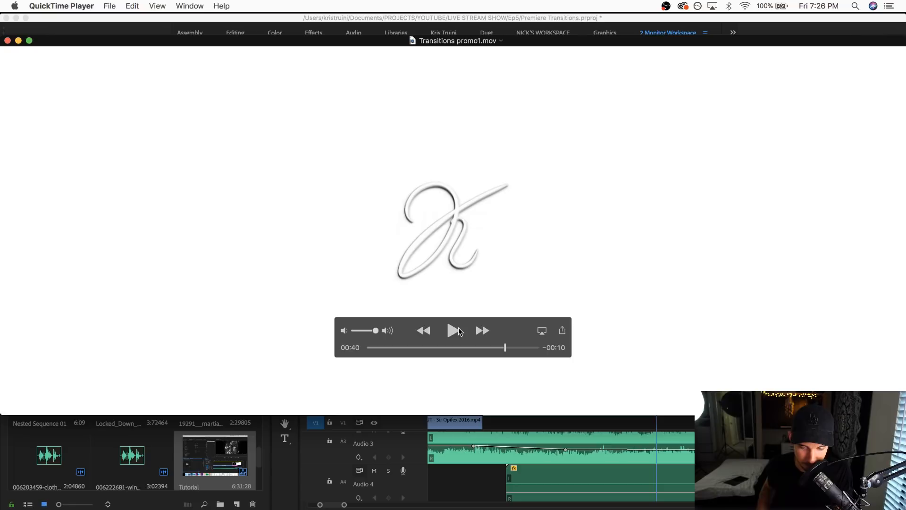
# Step: Replay the promo's opening muted, return to 00:03, and step through the transition from the gauge to the bird
pyautogui.moveTo(375, 348); pyautogui.dragTo(313, 330)
pyautogui.press('space')
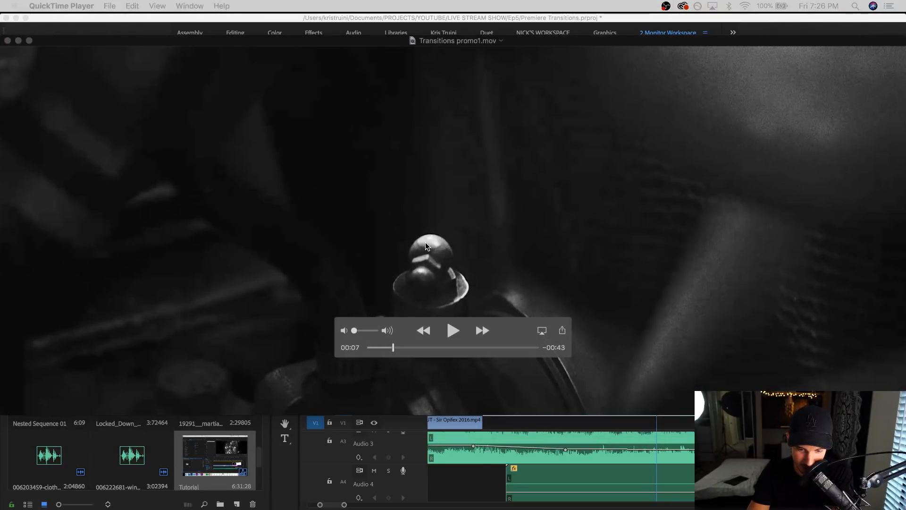
pyautogui.click(395, 351)
pyautogui.moveTo(395, 351); pyautogui.dragTo(377, 350)
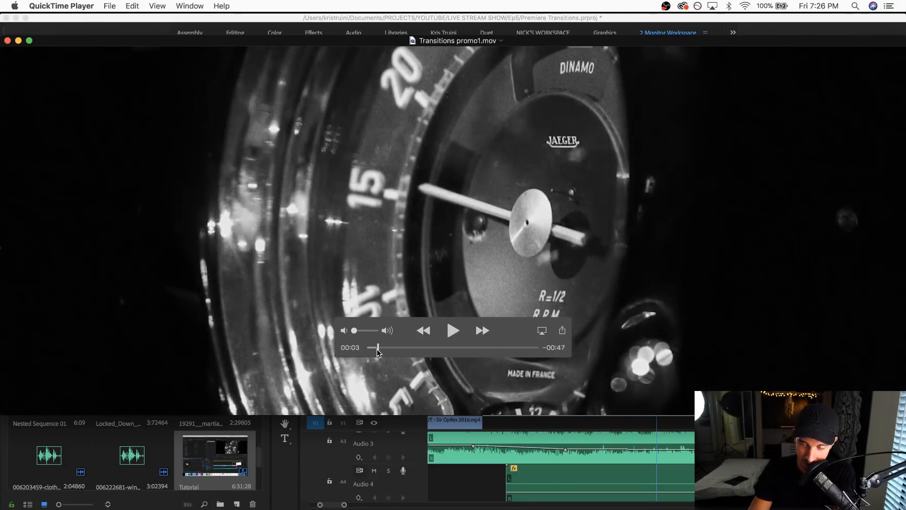
pyautogui.press('Right')
pyautogui.press('Right')
pyautogui.press('Right')
pyautogui.press('Right')
pyautogui.press('Right')
pyautogui.press('Right')
pyautogui.press('Right')
pyautogui.press('Right')
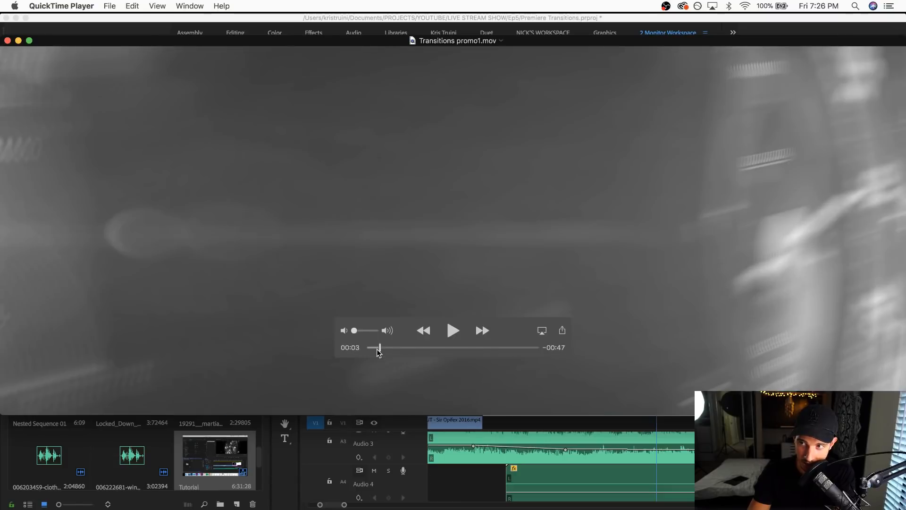
pyautogui.press('Right')
pyautogui.press('Right')
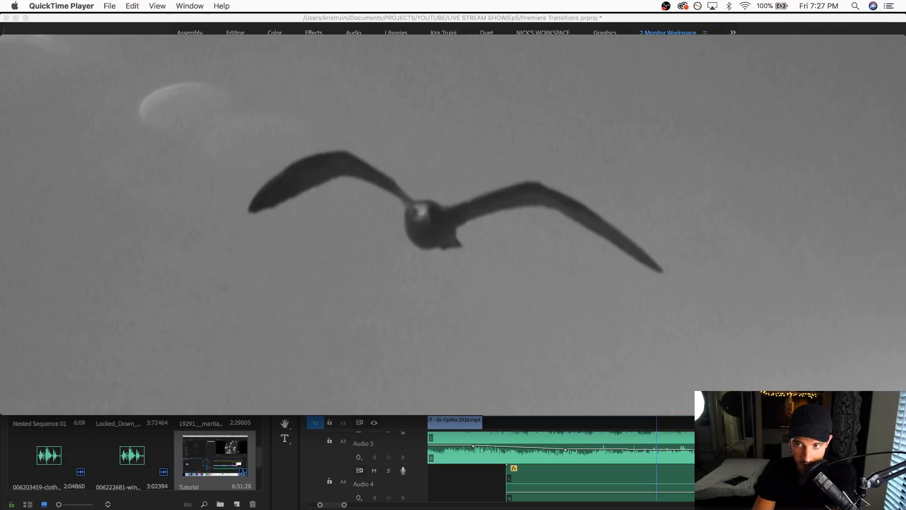
# Step: Switch to Chrome and compare the Handy Seamless Transitions 4.6 and Action Transitions pages, finishing on Action Transitions
pyautogui.click(353, 509)
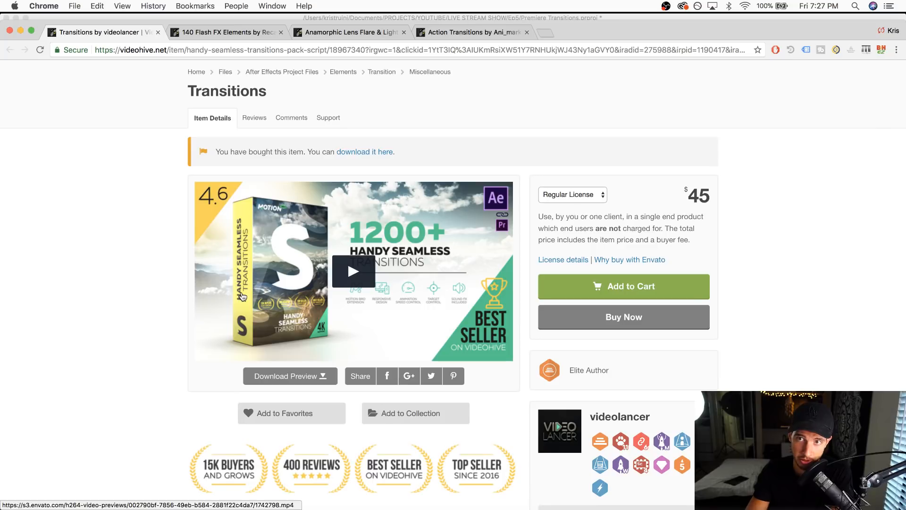
pyautogui.click(460, 32)
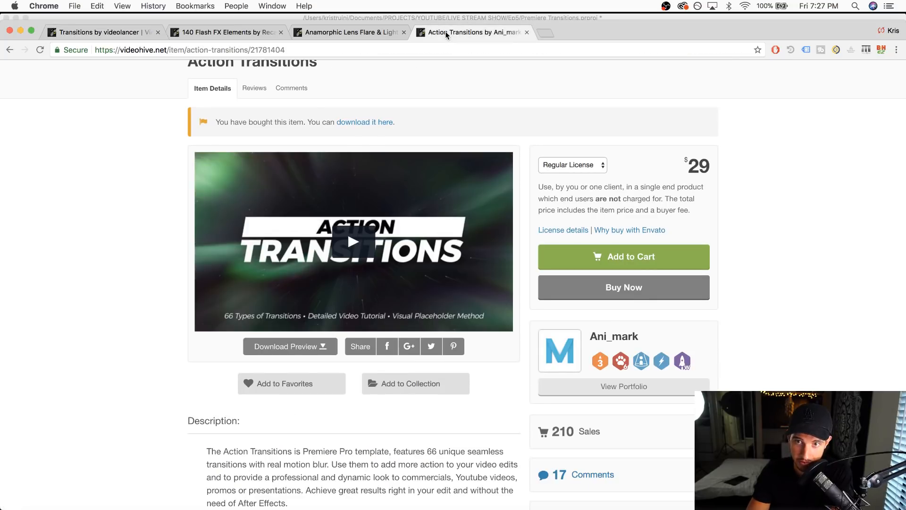
pyautogui.scroll(2, 162, 231)
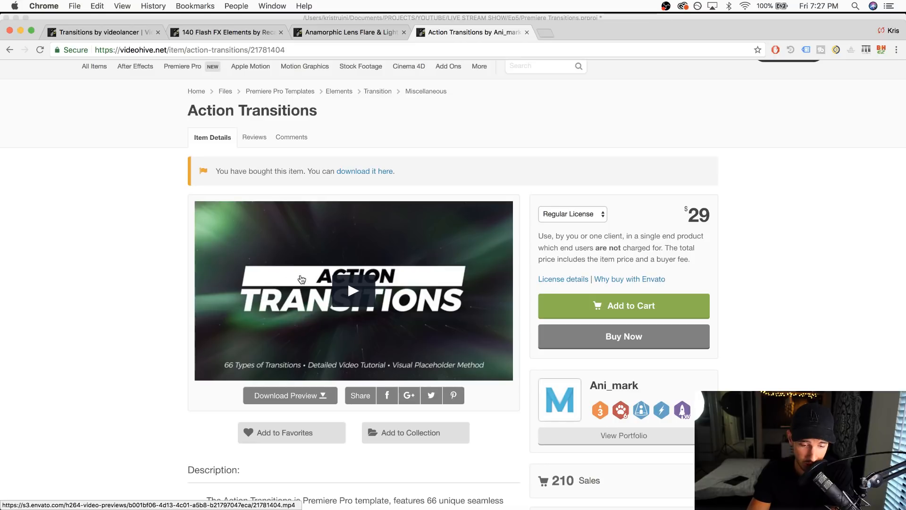
pyautogui.scroll(2, 156, 276)
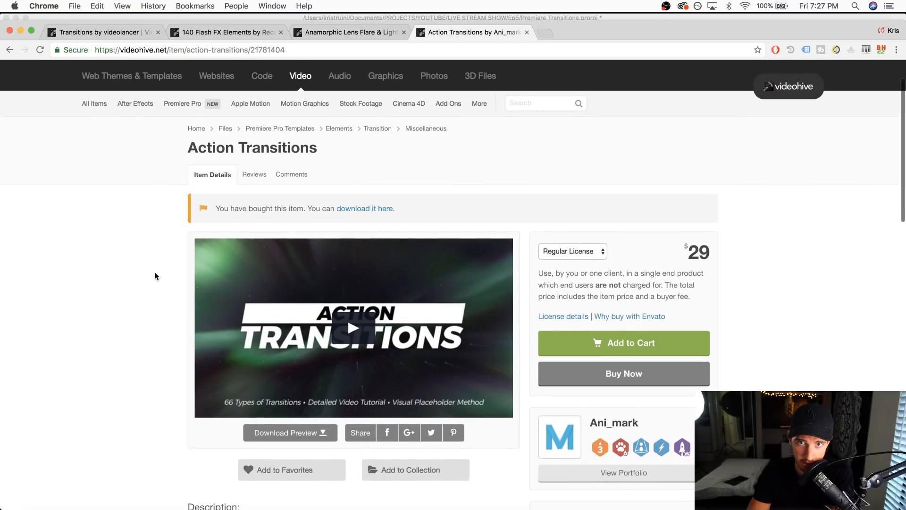
pyautogui.scroll(2, 156, 276)
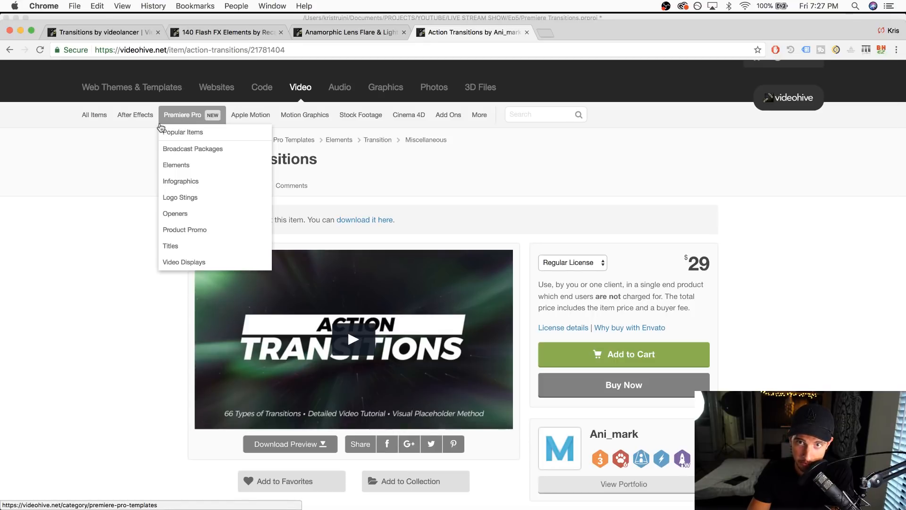
pyautogui.scroll(-3, 105, 310)
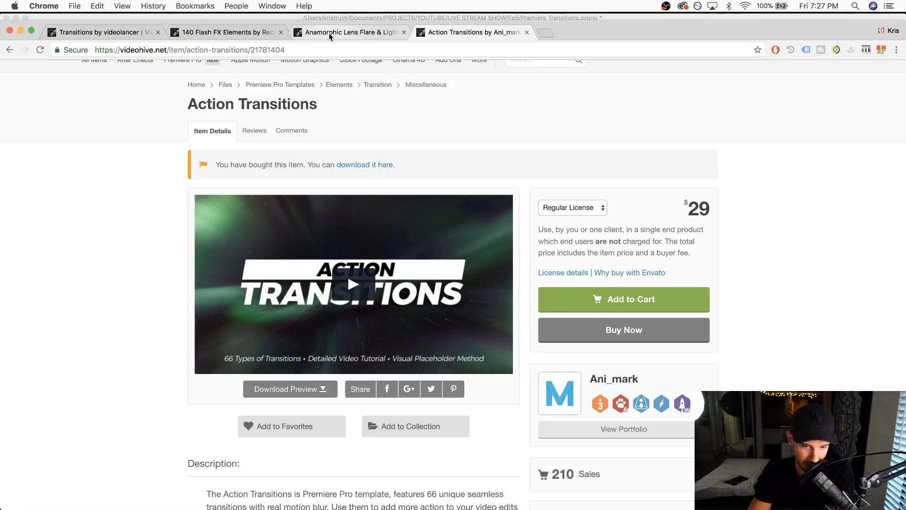
pyautogui.click(110, 32)
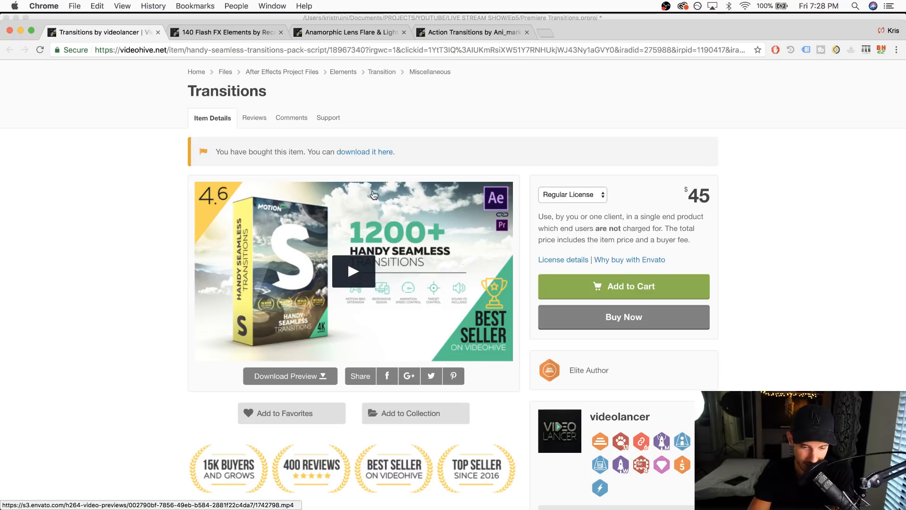
pyautogui.click(457, 38)
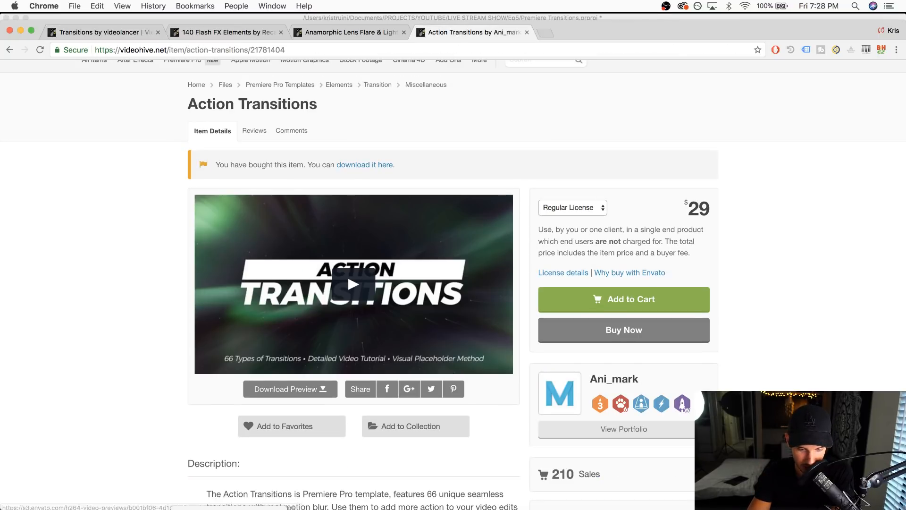
# Step: Switch to Premiere Pro and scrub back to the cut under the Still Flare overlay, stopping at 00:00:09:21
pyautogui.press('super+Tab')
pyautogui.hscroll(-5, 530, 383)
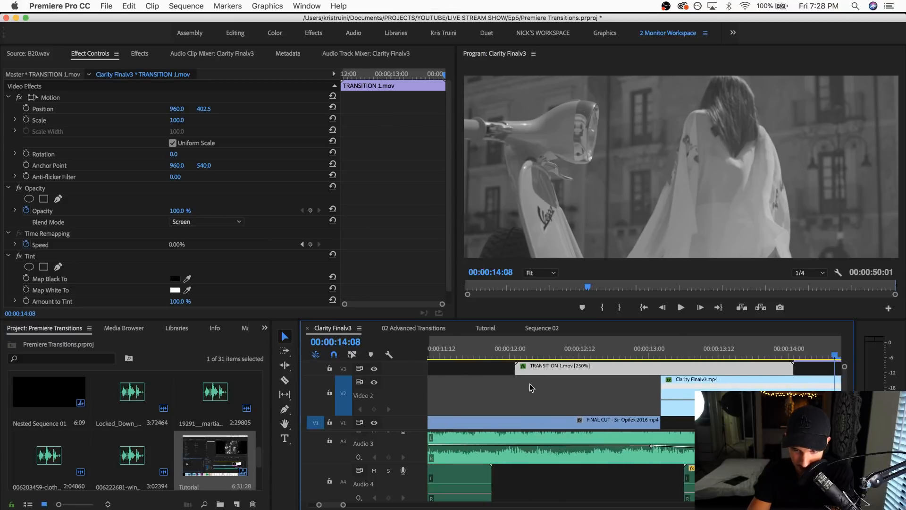
pyautogui.moveTo(631, 354); pyautogui.dragTo(698, 354)
pyautogui.hscroll(-5, 545, 404)
pyautogui.hscroll(-3, 545, 404)
pyautogui.moveTo(568, 353); pyautogui.dragTo(588, 354)
pyautogui.click(620, 353)
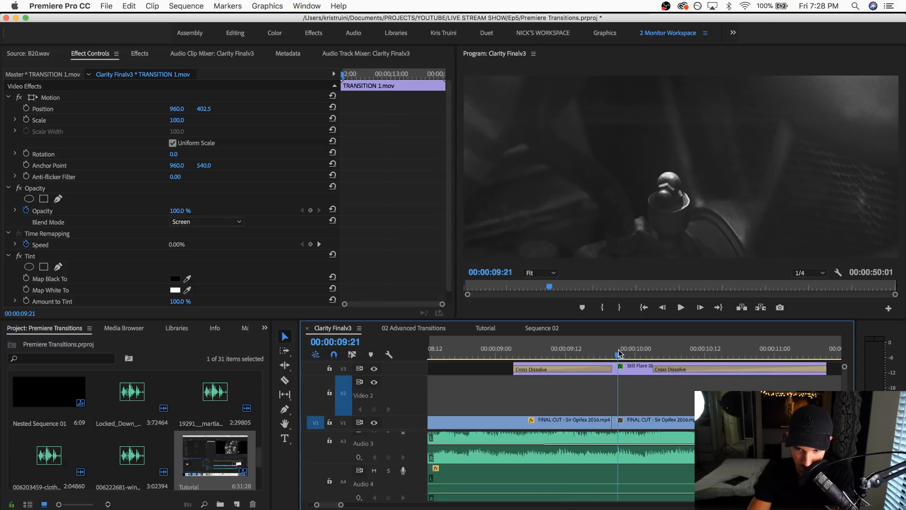
pyautogui.scroll(2, 571, 396)
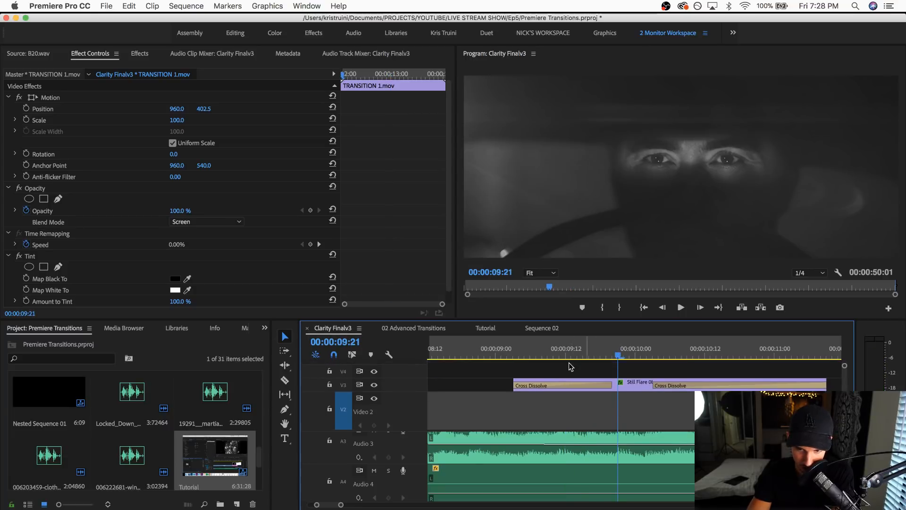
# Step: Go back to the T 37_Placeholder clips and step frame by frame around the cut between them, ending at 00:00:03:13
pyautogui.hscroll(-8, 571, 367)
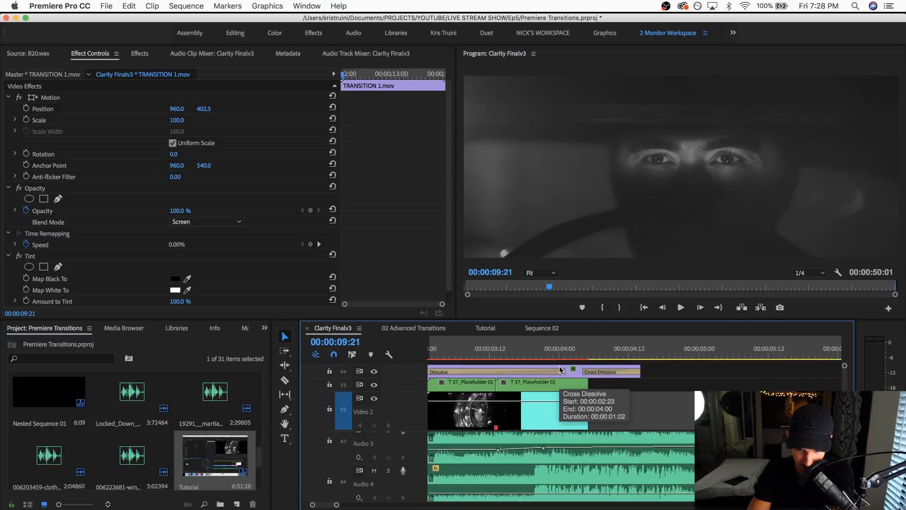
pyautogui.hscroll(-3, 560, 370)
pyautogui.click(692, 354)
pyautogui.moveTo(694, 354); pyautogui.dragTo(739, 355)
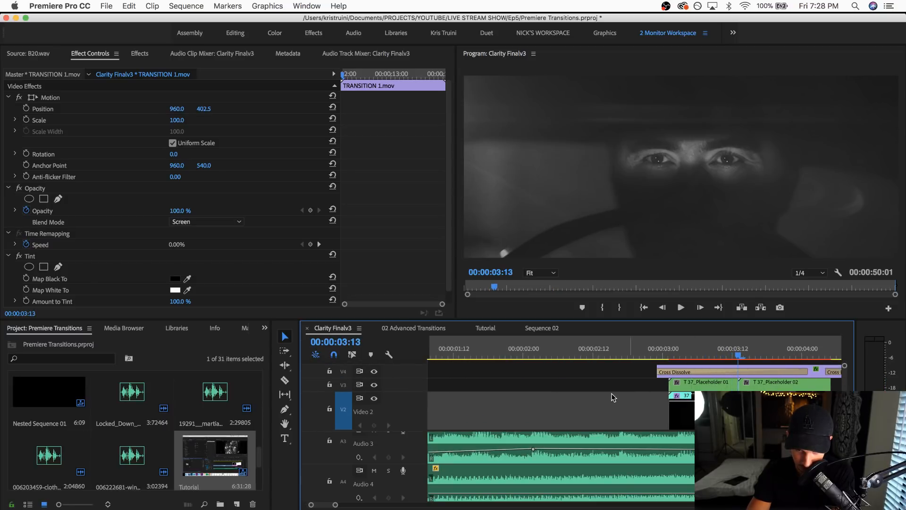
pyautogui.hscroll(3, 625, 393)
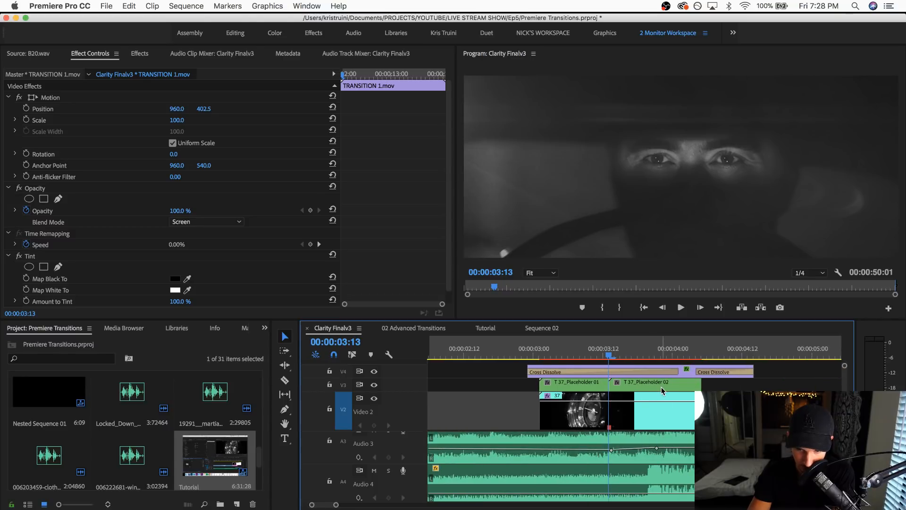
pyautogui.press('Right')
pyautogui.press('Right')
pyautogui.press('Right')
pyautogui.press('Left')
pyautogui.press('Left')
pyautogui.press('Left')
pyautogui.press('Left')
pyautogui.press('Left')
pyautogui.press('Left')
pyautogui.press('Right')
pyautogui.press('Right')
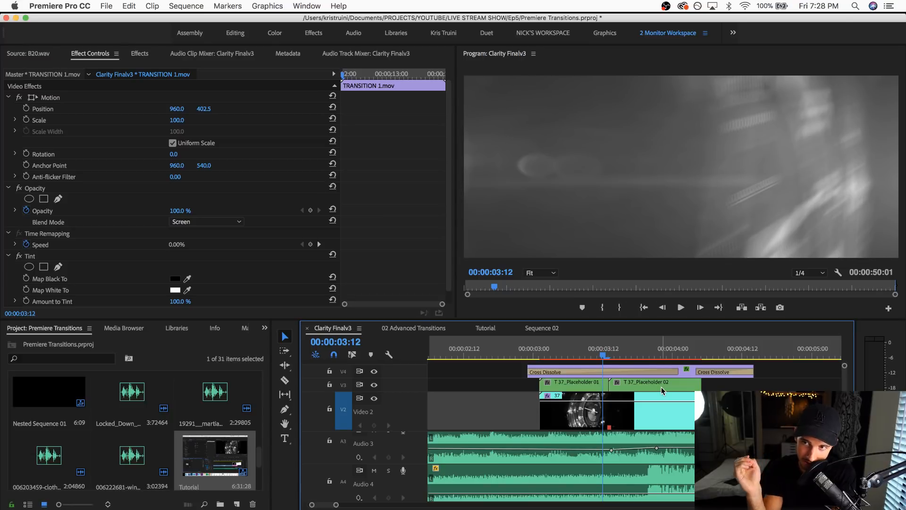
pyautogui.press('Right')
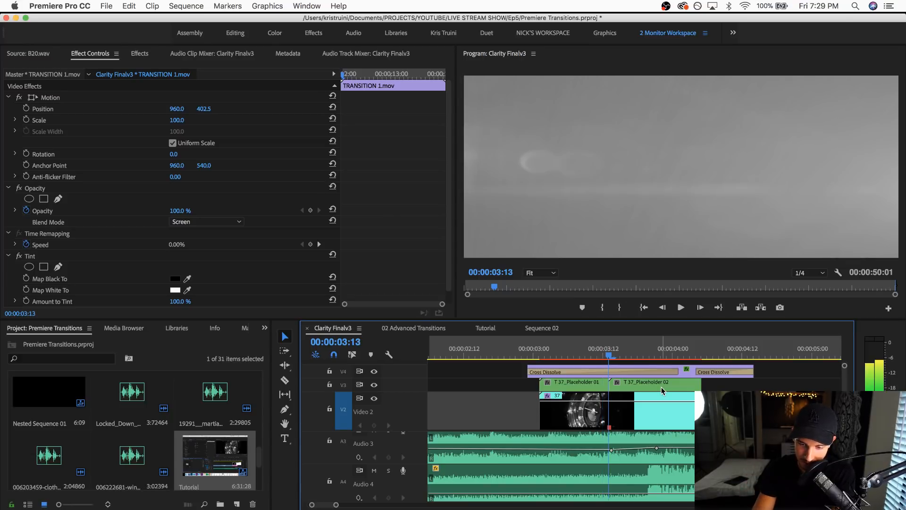
# Step: Recheck the frames just before and after the placeholder cut, returning to 00:00:03:13
pyautogui.press('Left')
pyautogui.press('Left')
pyautogui.press('Left')
pyautogui.press('Left')
pyautogui.press('Right')
pyautogui.press('Right')
pyautogui.press('Right')
pyautogui.press('Right')
pyautogui.press('Right')
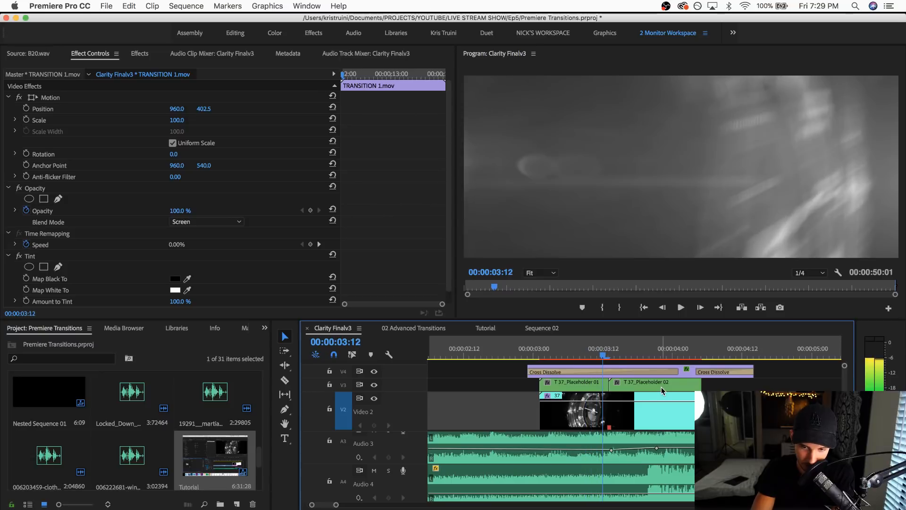
pyautogui.press('Left')
pyautogui.press('Left')
pyautogui.press('Right')
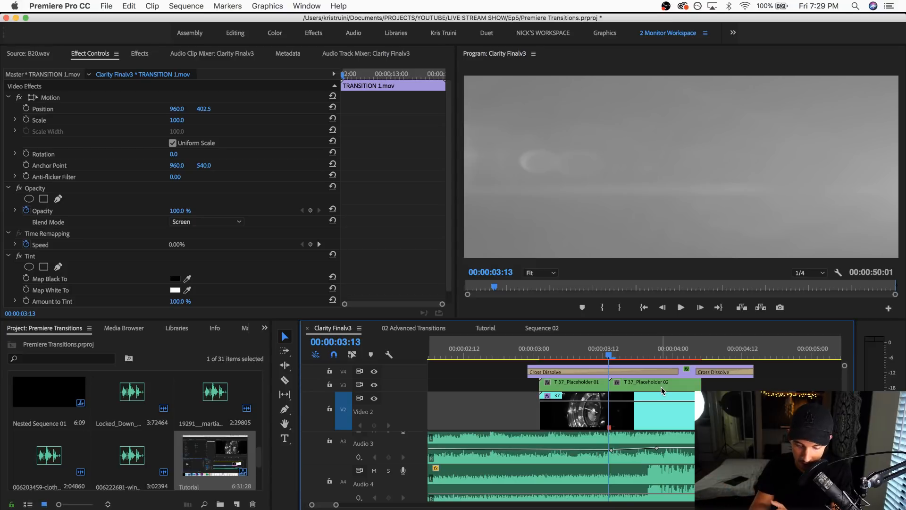
# Step: Step back before the placeholder cut and forward through the whole transition into the bird shot, ending at 00:00:04:01
pyautogui.press('Left')
pyautogui.press('Left')
pyautogui.press('Left')
pyautogui.press('Left')
pyautogui.press('Left')
pyautogui.press('Left')
pyautogui.press('Left')
pyautogui.press('Left')
pyautogui.press('Left')
pyautogui.press('Right')
pyautogui.press('Right')
pyautogui.press('Right')
pyautogui.press('Right')
pyautogui.press('Right')
pyautogui.press('Right')
pyautogui.press('Right')
pyautogui.press('Right')
pyautogui.press('Right')
pyautogui.press('Right')
pyautogui.press('Right')
pyautogui.press('Right')
pyautogui.press('Right')
pyautogui.press('Right')
pyautogui.press('Right')
pyautogui.press('Right')
pyautogui.press('Right')
pyautogui.press('Right')
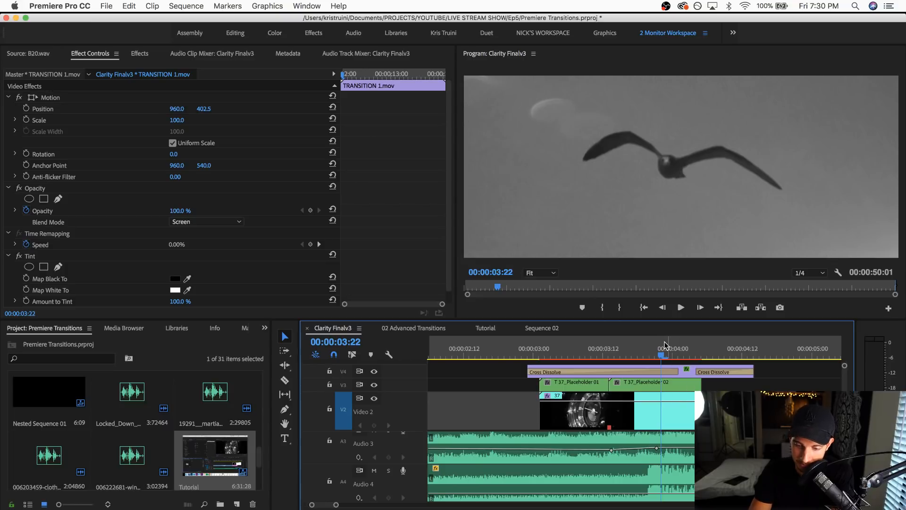
pyautogui.click(678, 352)
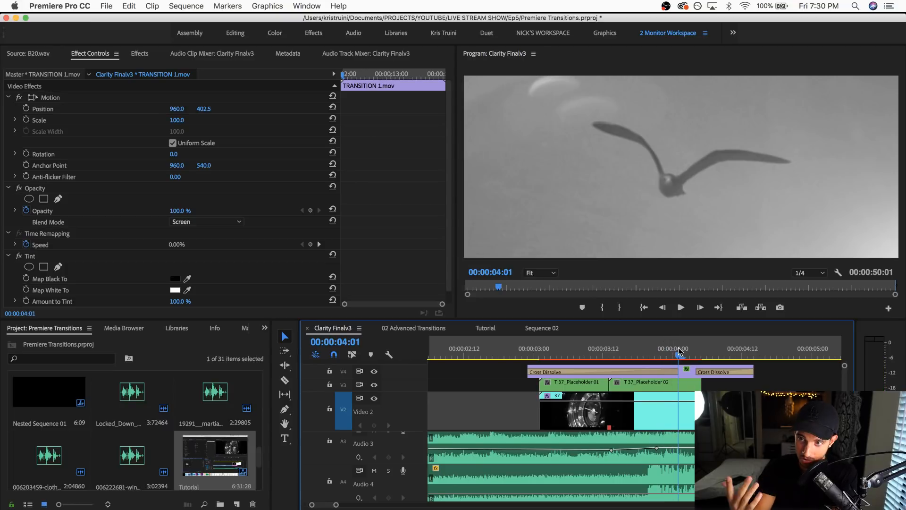
# Step: Inspect the Still Flare 08.mov overlay and its Cross Dissolves closely, moving from 00:00:09:21 to 00:00:10:04
pyautogui.hscroll(5, 687, 378)
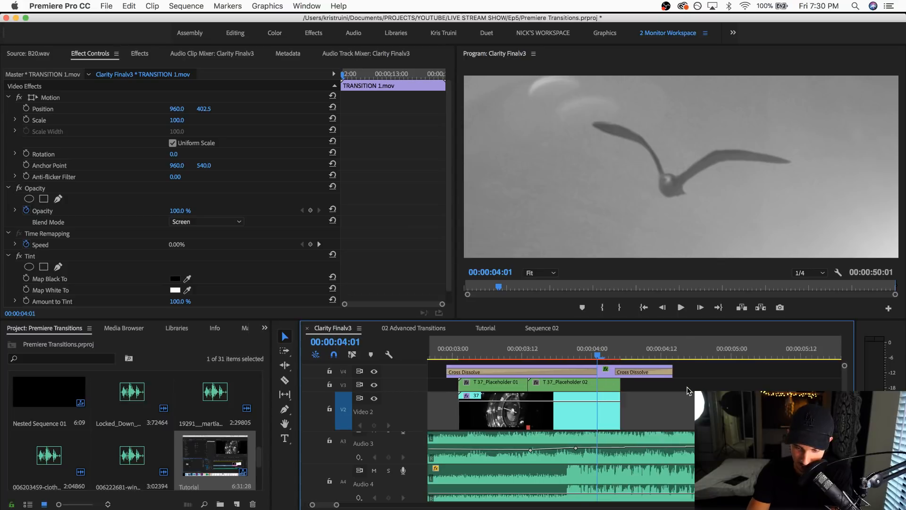
pyautogui.hscroll(4, 689, 391)
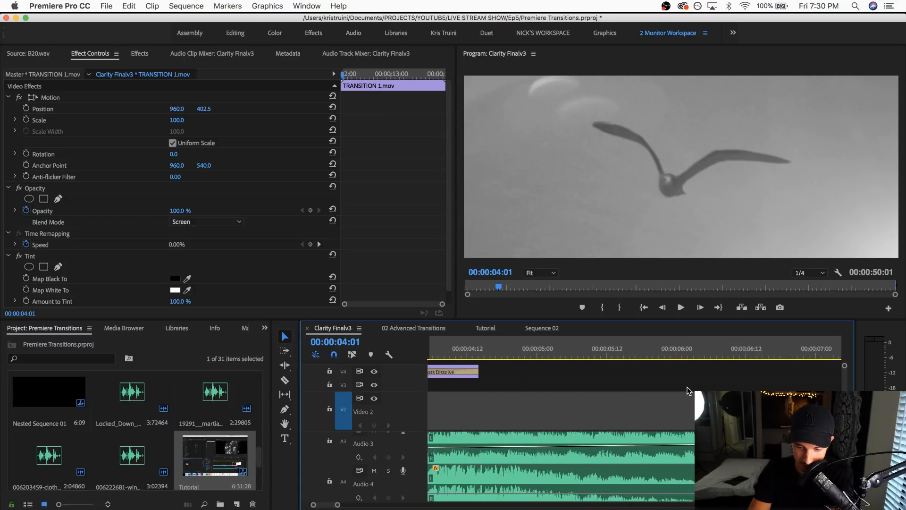
pyautogui.scroll(-3, 689, 391)
pyautogui.hscroll(8, 688, 389)
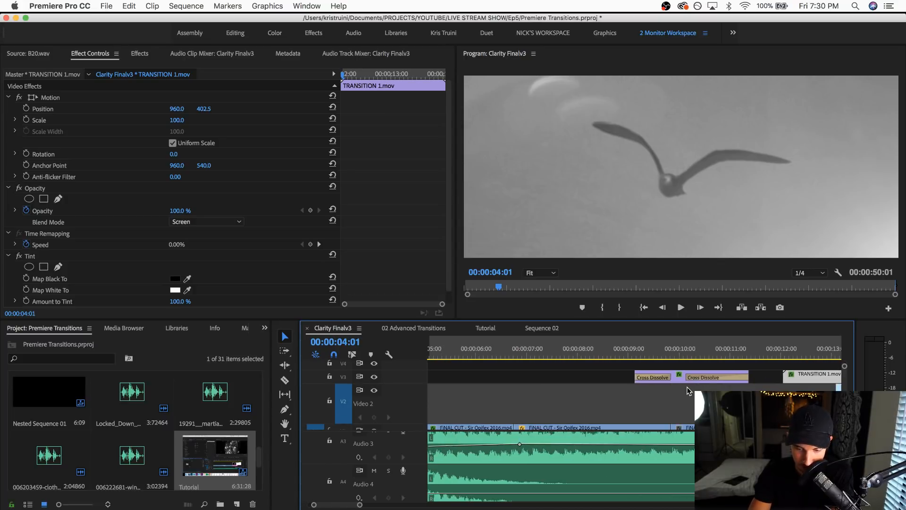
pyautogui.click(606, 350)
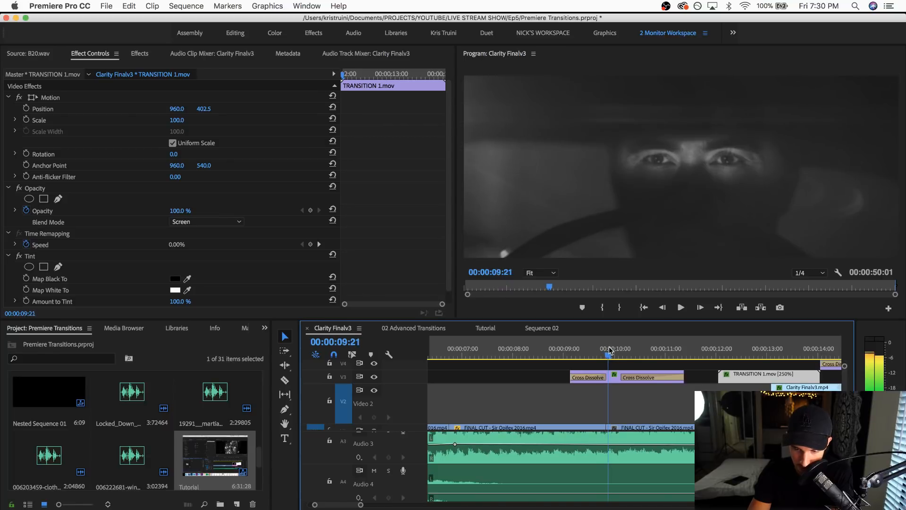
pyautogui.moveTo(607, 347); pyautogui.dragTo(609, 348)
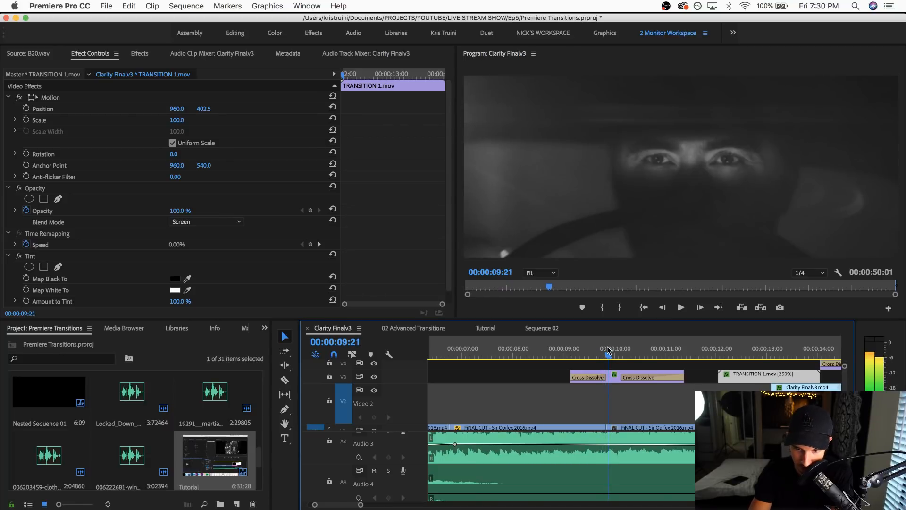
pyautogui.press('Right')
pyautogui.press('Right')
pyautogui.press('Right')
pyautogui.press('Right')
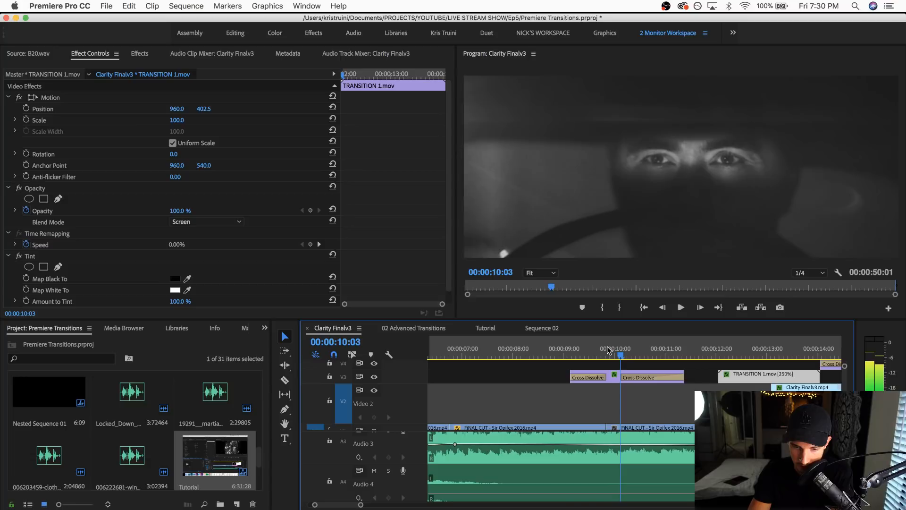
pyautogui.moveTo(609, 349); pyautogui.dragTo(624, 362)
pyautogui.press('=')
pyautogui.press('=')
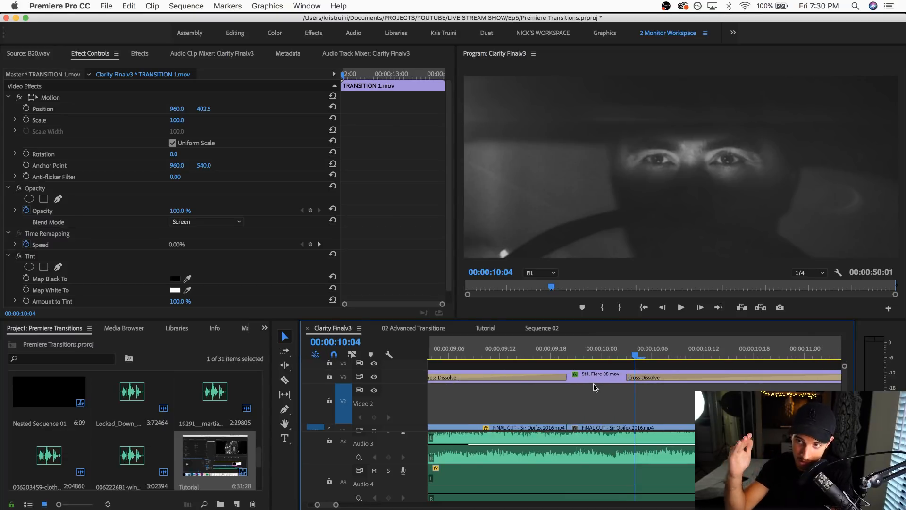
# Step: Maximize the timeline and look over the full Clarity Finalv3 sequence, examining its layered sound tracks from Audio 1 through Audio 11
pyautogui.hscroll(-2, 590, 385)
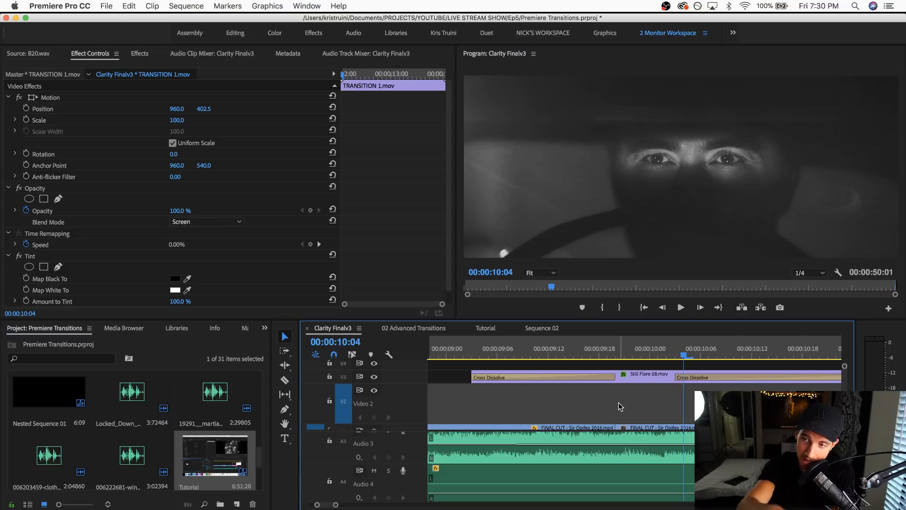
pyautogui.hscroll(3, 671, 406)
pyautogui.scroll(-1, 671, 406)
pyautogui.scroll(-8, 671, 405)
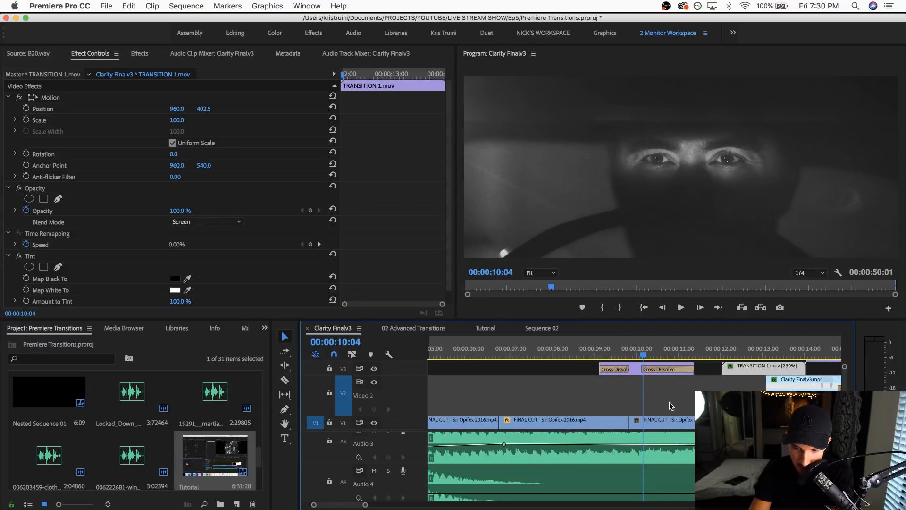
pyautogui.scroll(-6, 672, 406)
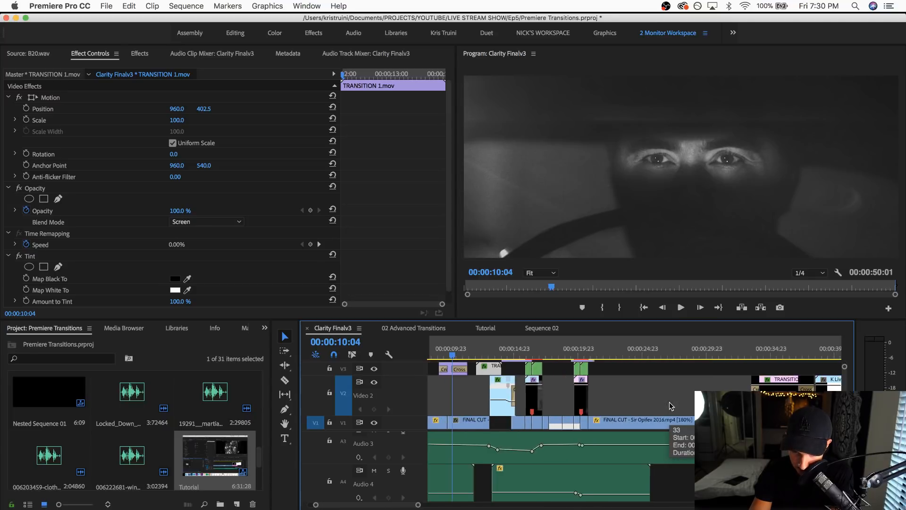
pyautogui.hscroll(-1, 671, 406)
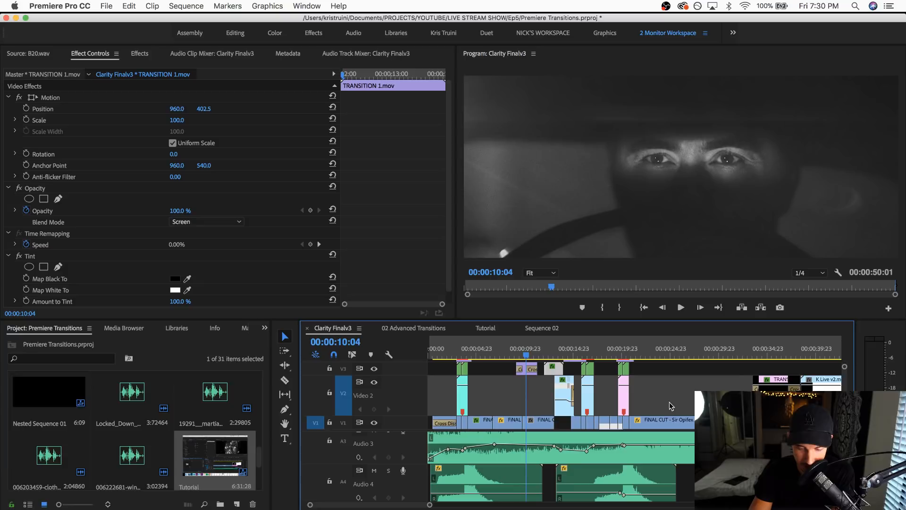
pyautogui.scroll(-4, 623, 446)
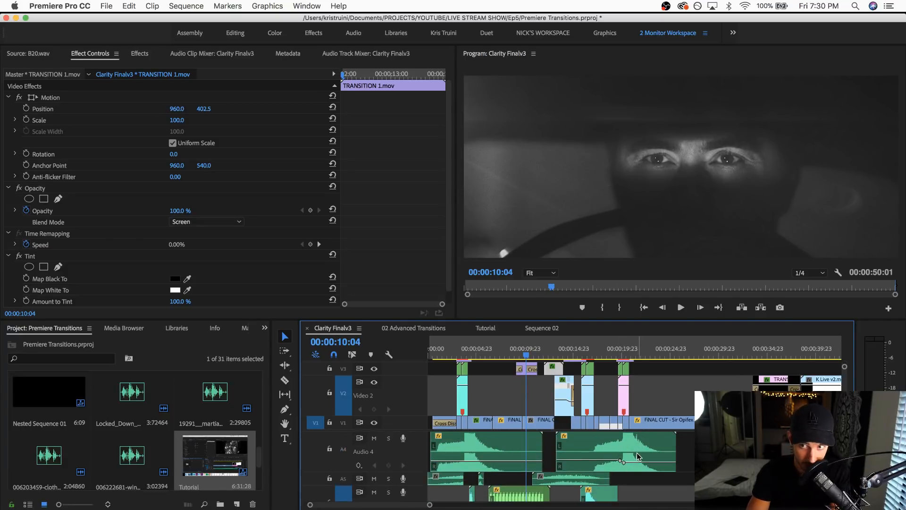
pyautogui.press('`')
pyautogui.scroll(-1, 500, 389)
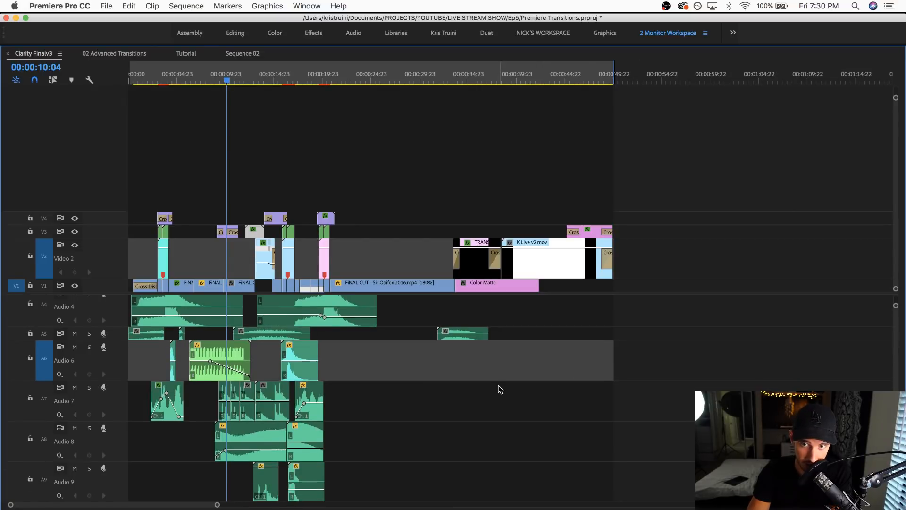
pyautogui.scroll(-5, 500, 389)
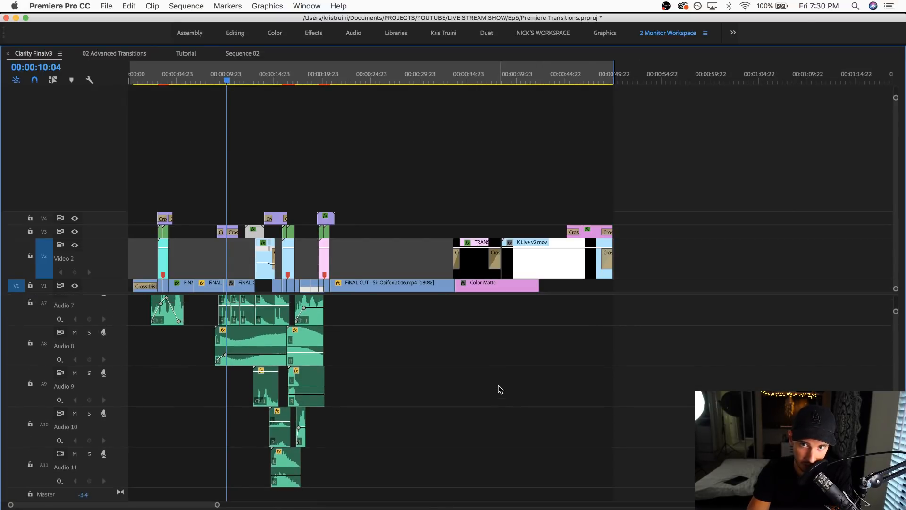
pyautogui.scroll(6, 500, 389)
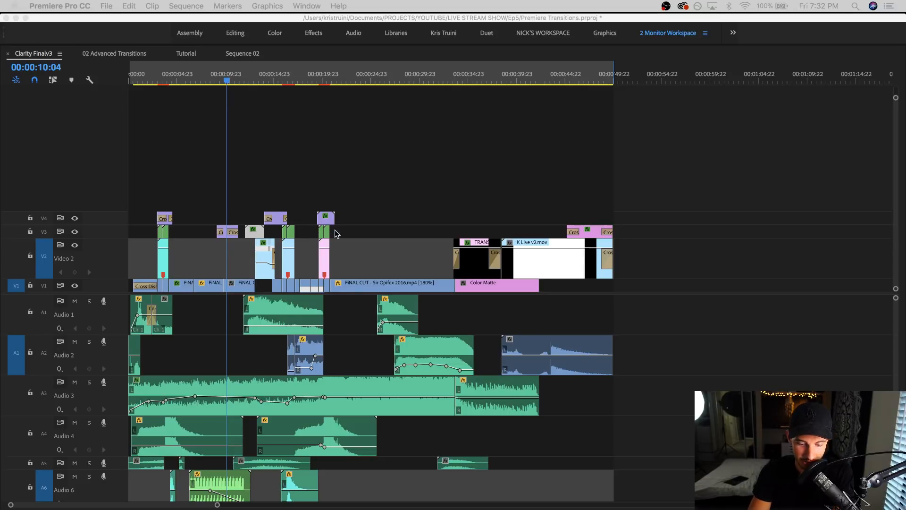
pyautogui.click(240, 78)
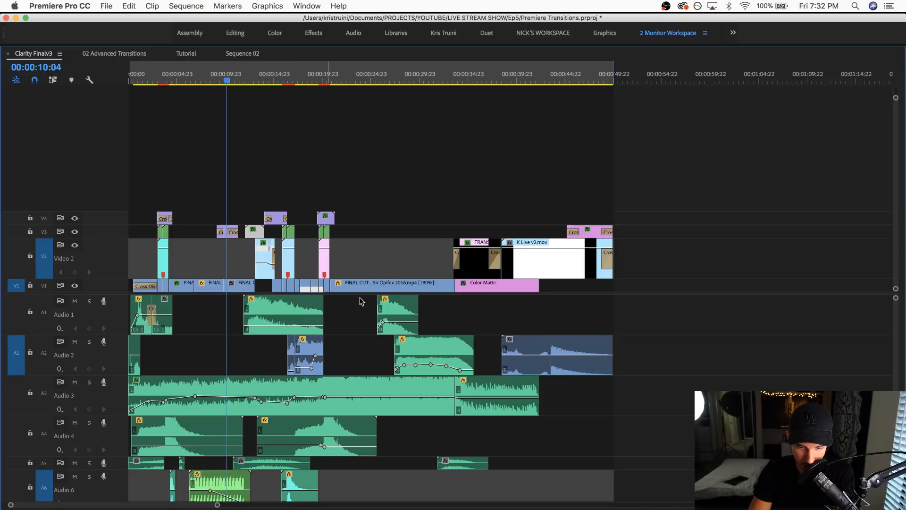